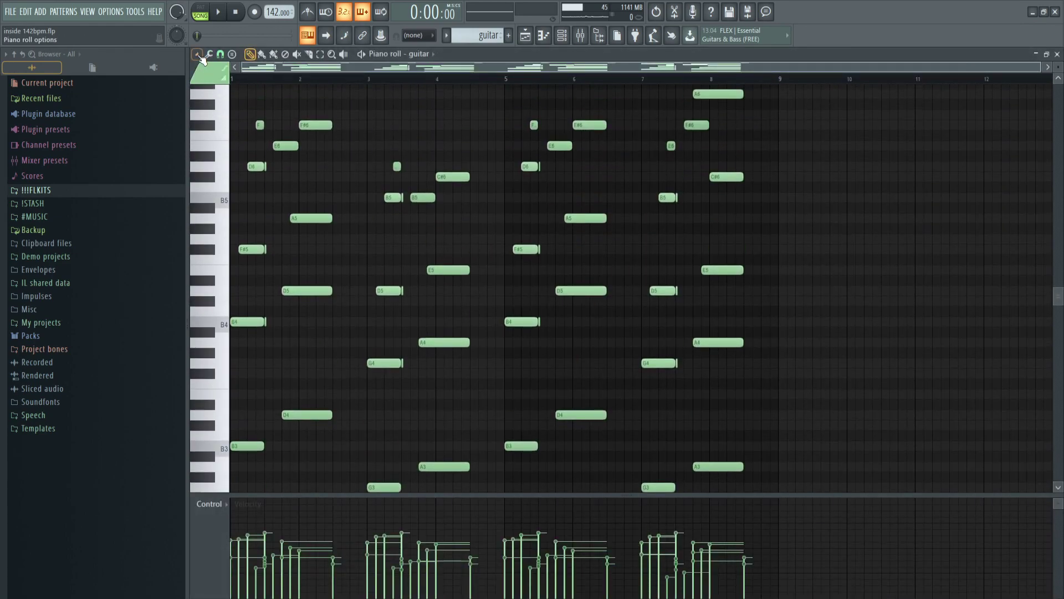
Set the piano roll's scale highlighting to Automatic.
{"action": "left_click", "coordinate": [199, 55]}
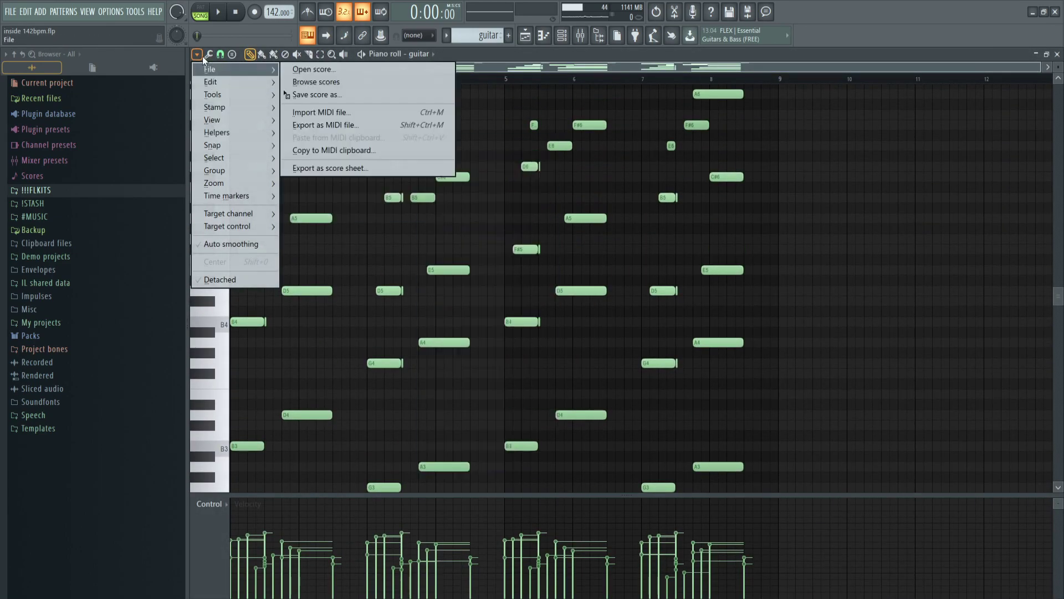
{"action": "mouse_move", "coordinate": [282, 134]}
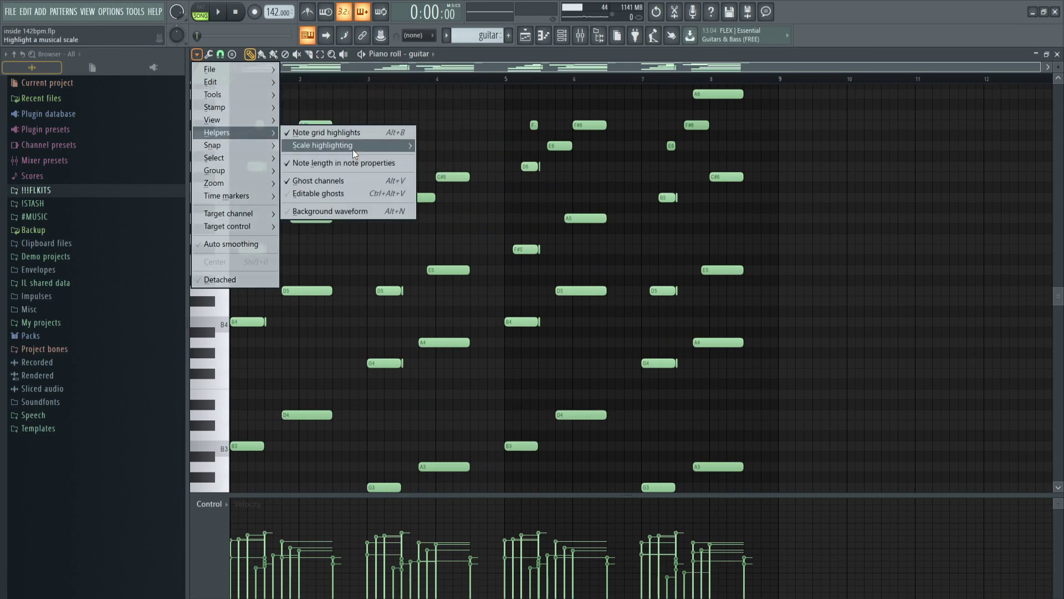
{"action": "mouse_move", "coordinate": [353, 149]}
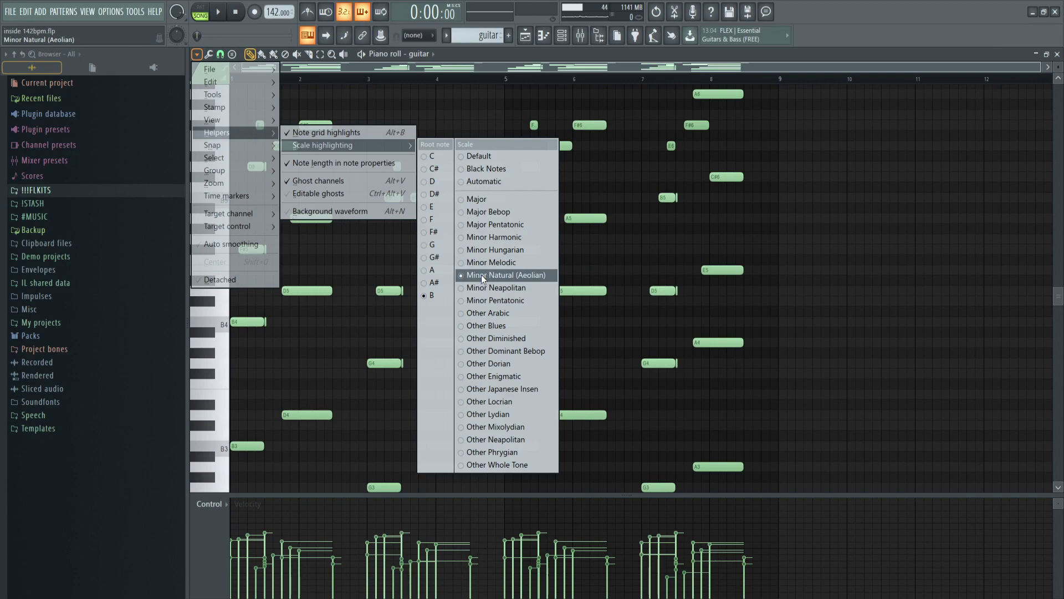
{"action": "left_click", "coordinate": [503, 182]}
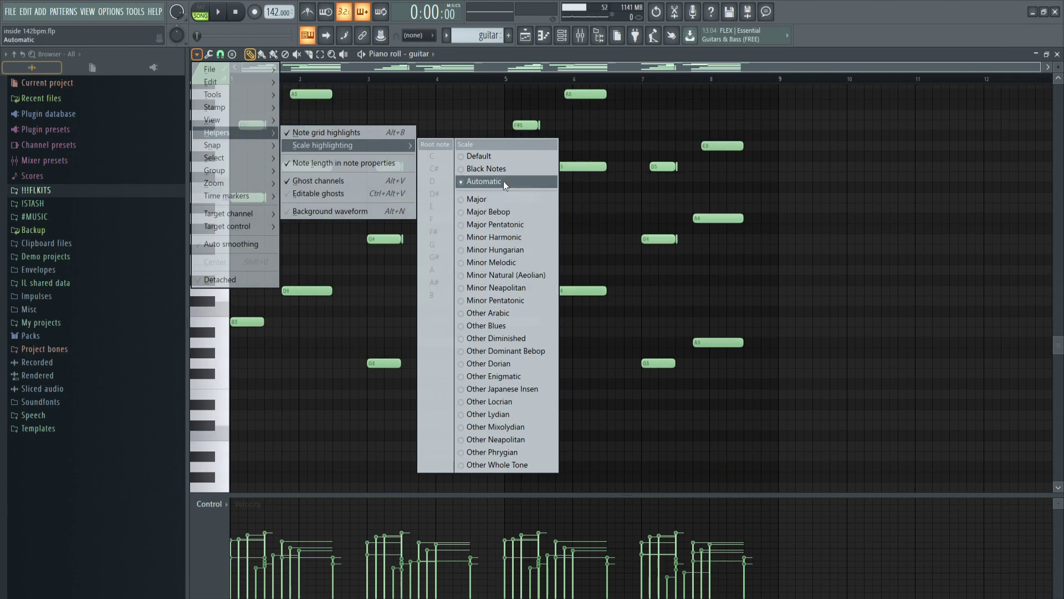
{"action": "left_click", "coordinate": [414, 260]}
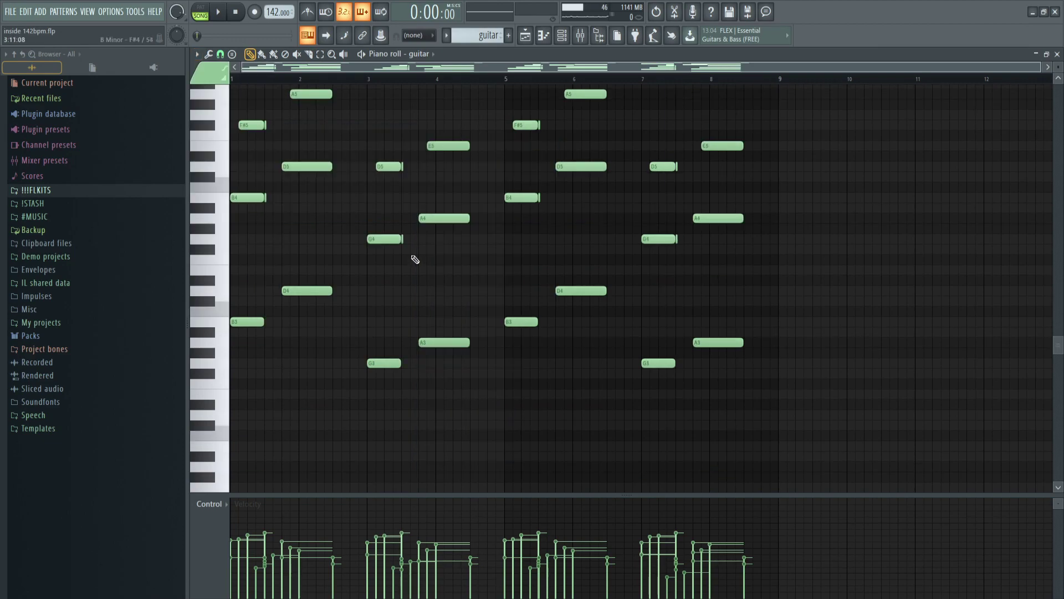
Set the piano roll's scale highlighting to Minor Natural (Aeolian).
{"action": "scroll", "coordinate": [302, 366], "scroll_direction": "up", "scroll_amount": 5, "text": "ctrl"}
{"action": "scroll", "coordinate": [388, 354], "scroll_direction": "up", "scroll_amount": 3}
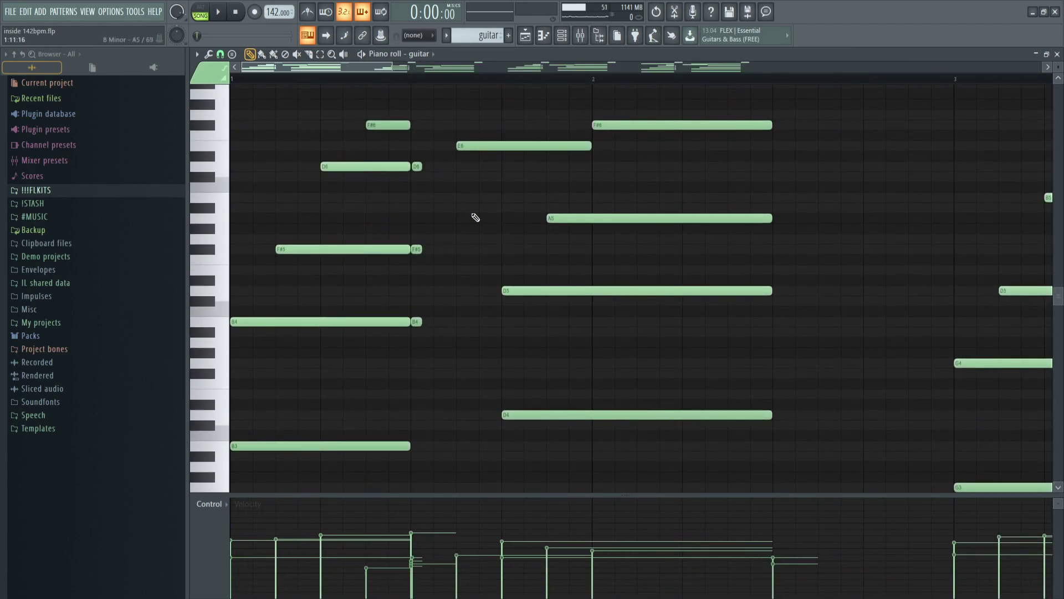
{"action": "scroll", "coordinate": [457, 307], "scroll_direction": "up", "scroll_amount": 3, "text": "ctrl"}
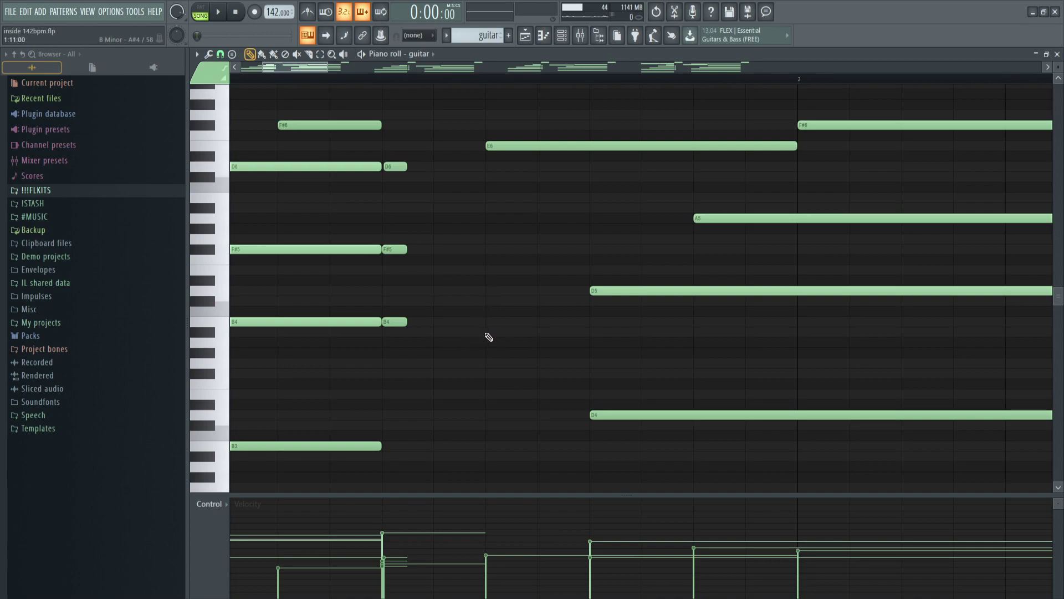
{"action": "scroll", "coordinate": [487, 342], "scroll_direction": "down", "scroll_amount": 5, "text": "ctrl"}
{"action": "left_click", "coordinate": [197, 54]}
{"action": "mouse_move", "coordinate": [236, 132]}
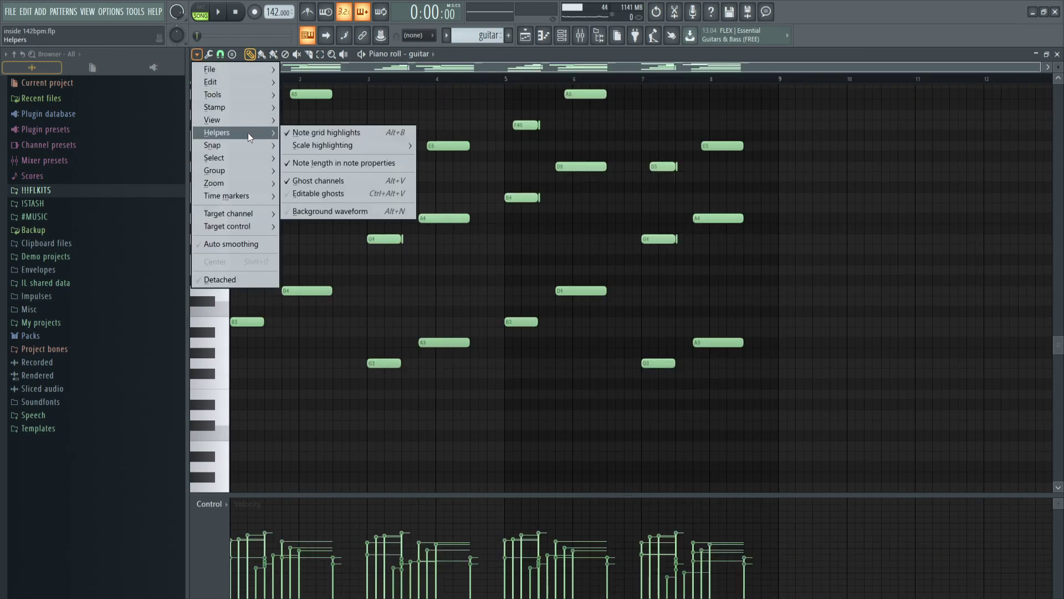
{"action": "mouse_move", "coordinate": [390, 148]}
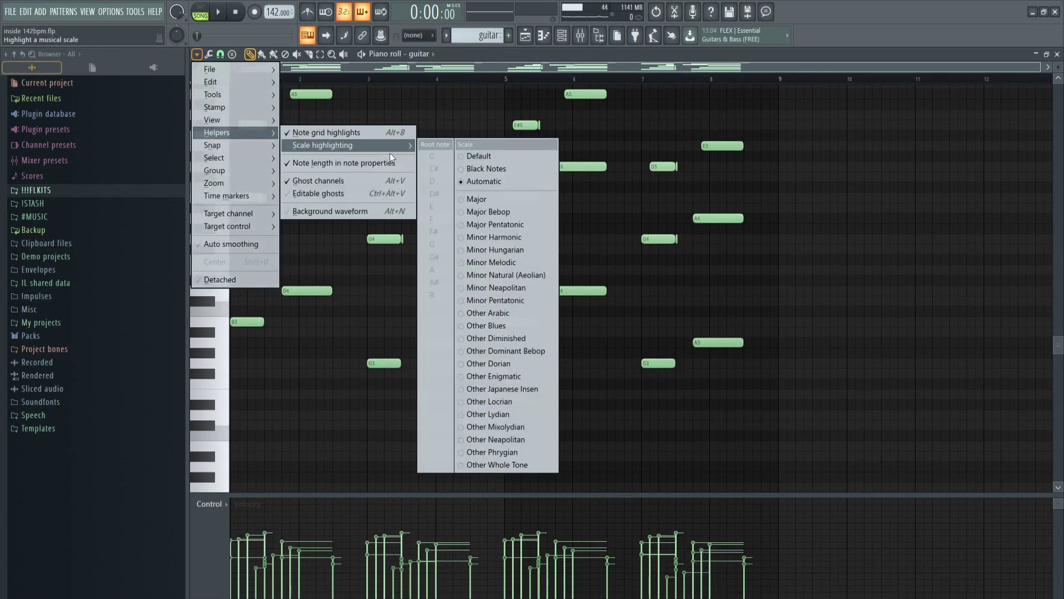
{"action": "left_click", "coordinate": [505, 275]}
Select the recurring high F7 and F#7 note pairs across the whole guitar pattern and inspect them up close.
{"action": "scroll", "coordinate": [459, 264], "scroll_direction": "up", "scroll_amount": 4}
{"action": "key", "text": "space"}
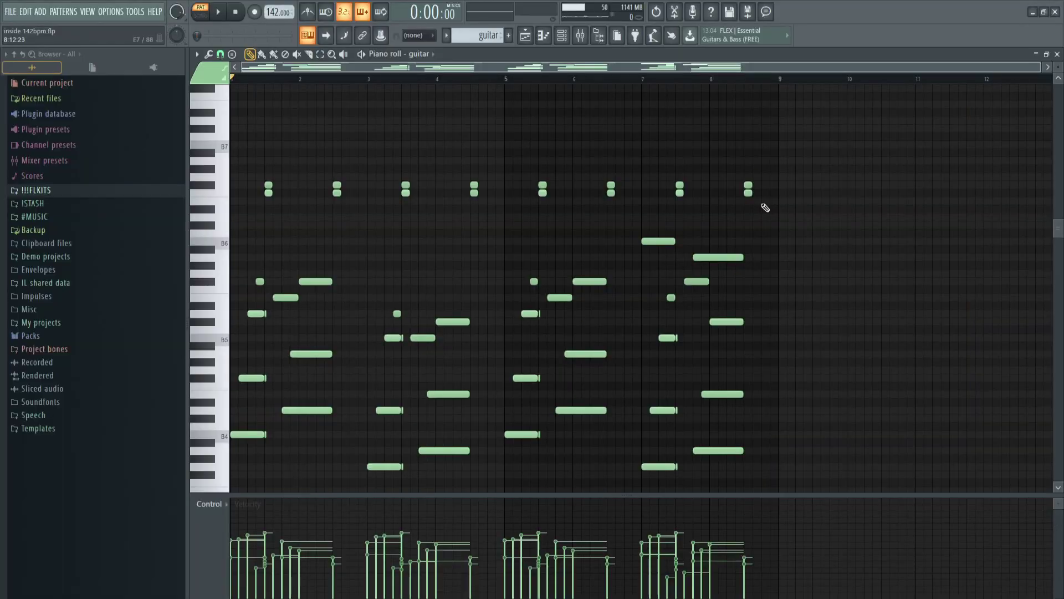
{"action": "left_click_drag", "start_coordinate": [777, 206], "coordinate": [231, 125]}
{"action": "left_click_drag", "start_coordinate": [250, 212], "coordinate": [792, 145]}
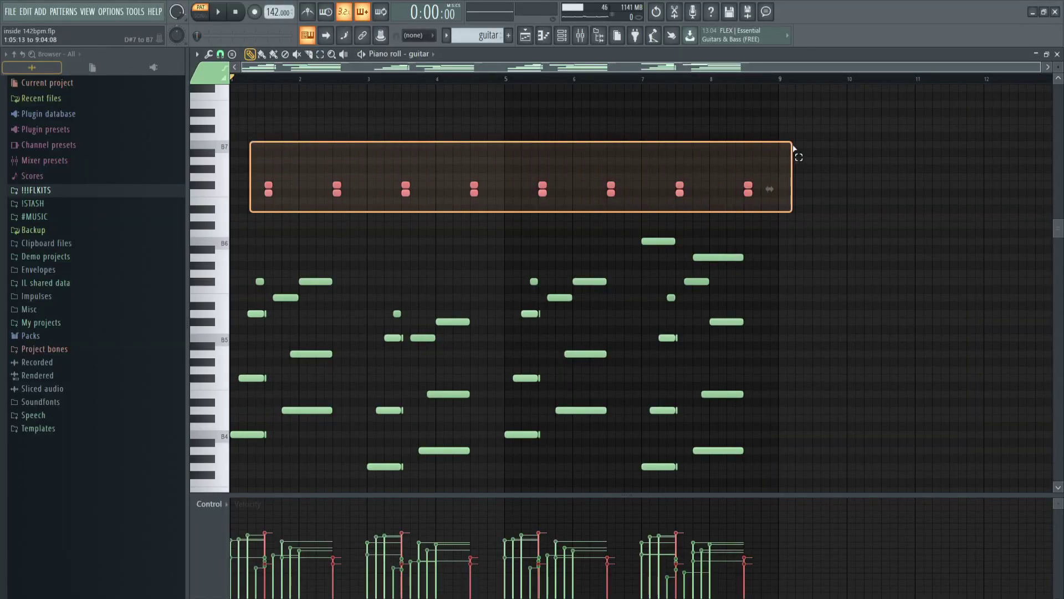
{"action": "scroll", "coordinate": [232, 214], "scroll_direction": "up", "scroll_amount": 5}
{"action": "scroll", "coordinate": [405, 245], "scroll_direction": "up", "scroll_amount": 2}
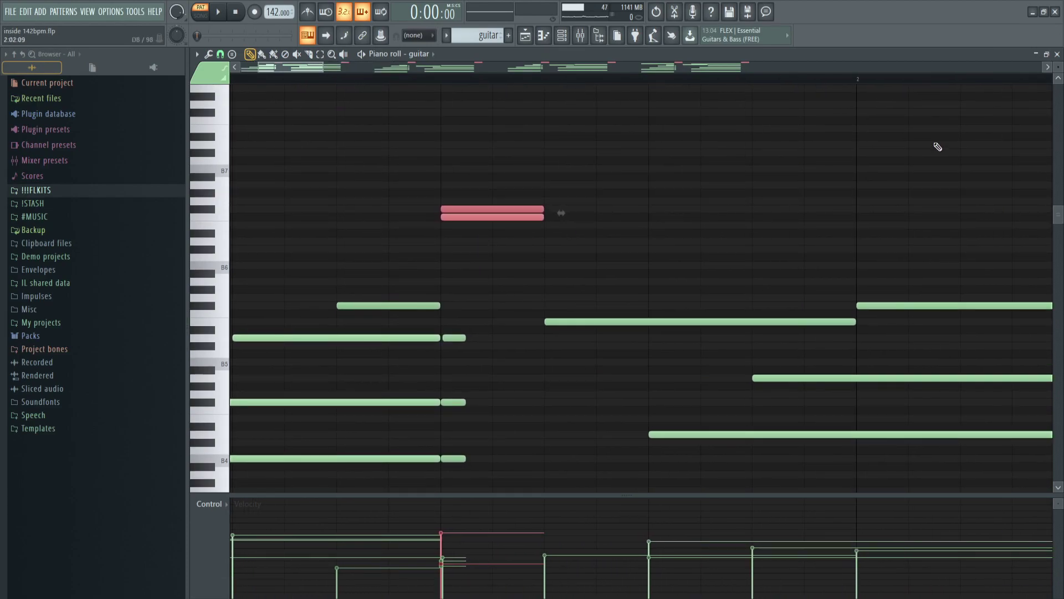
Try stacking F#5 and D6 notes above B4 at the very start of the pattern.
{"action": "left_click_drag", "start_coordinate": [1063, 65], "coordinate": [1063, 61]}
{"action": "scroll", "coordinate": [479, 210], "scroll_direction": "up", "scroll_amount": 2}
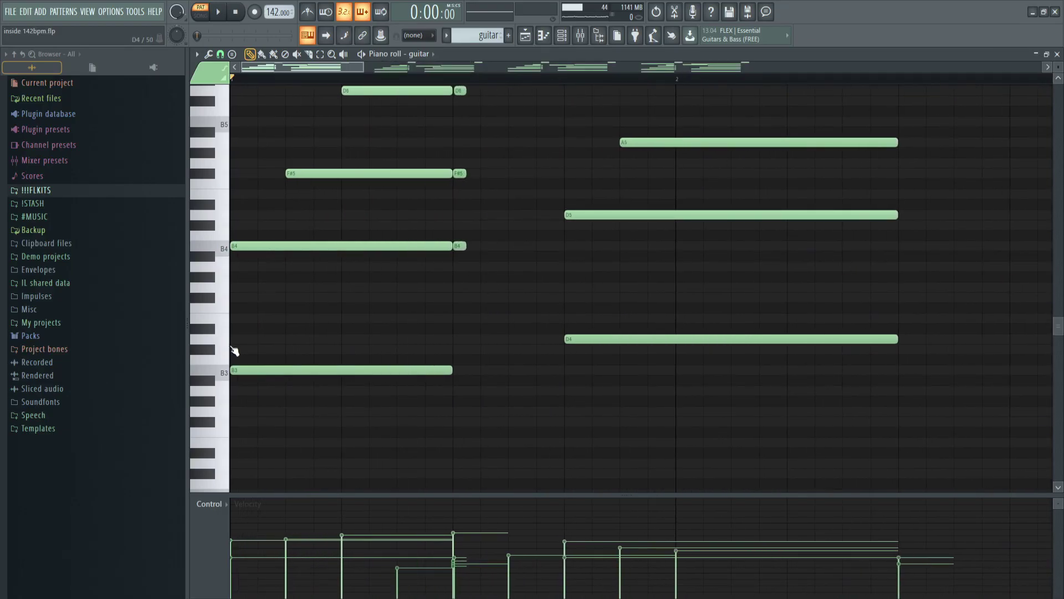
{"action": "scroll", "coordinate": [227, 363], "scroll_direction": "up", "scroll_amount": 4}
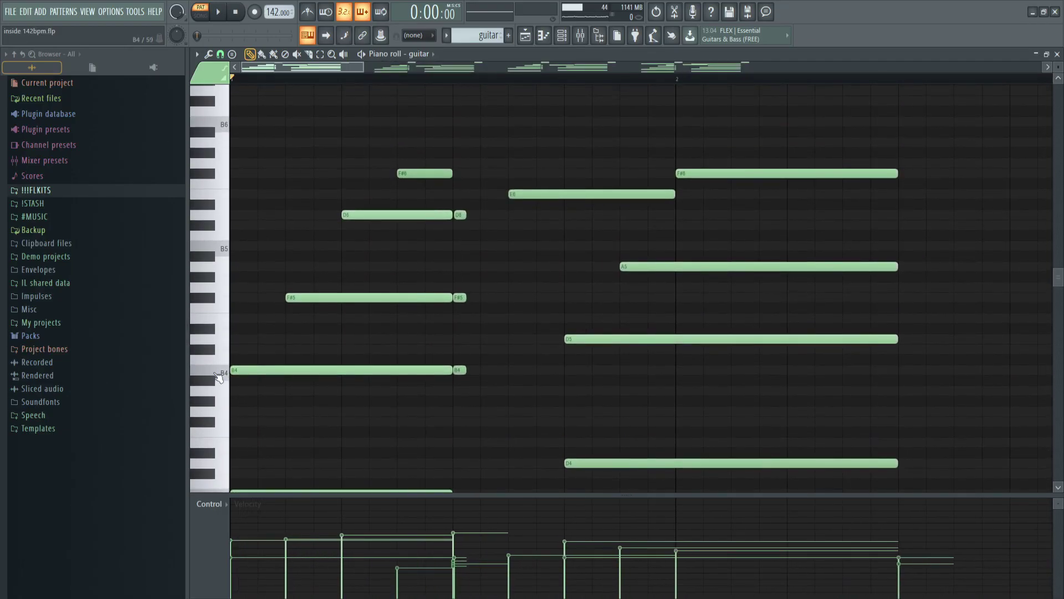
{"action": "scroll", "coordinate": [256, 373], "scroll_direction": "up", "scroll_amount": 4}
{"action": "scroll", "coordinate": [256, 373], "scroll_direction": "down", "scroll_amount": 1}
{"action": "scroll", "coordinate": [257, 372], "scroll_direction": "up", "scroll_amount": 1}
{"action": "left_click", "coordinate": [264, 339]}
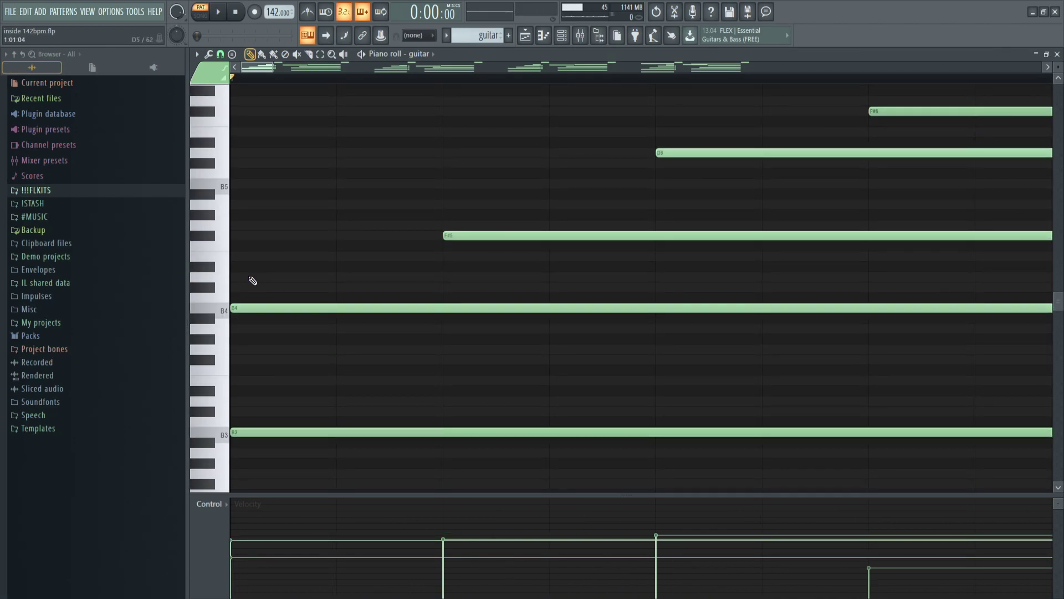
{"action": "left_click", "coordinate": [253, 277]}
{"action": "key", "text": "ctrl+Up"}
{"action": "scroll", "coordinate": [275, 302], "scroll_direction": "up", "scroll_amount": 3}
{"action": "left_click", "coordinate": [266, 331], "text": "ctrl"}
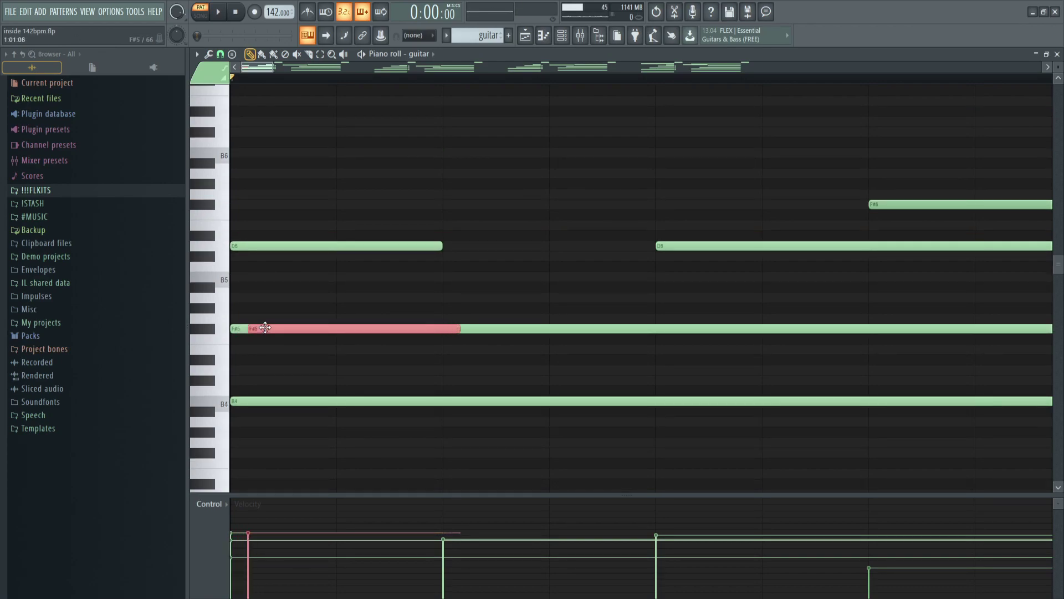
{"action": "left_click_drag", "start_coordinate": [265, 327], "coordinate": [226, 330]}
{"action": "key", "text": "ctrl+Up"}
{"action": "key", "text": "ctrl+d"}
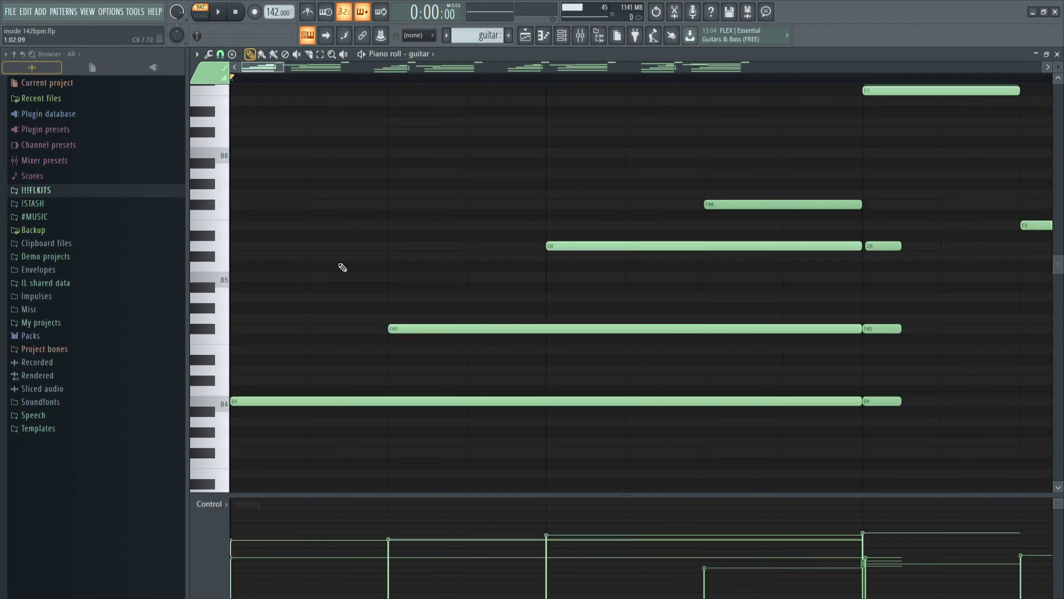
Examine the staggered, ascending notes of the first chord and the high notes above it.
{"action": "left_click_drag", "start_coordinate": [346, 432], "coordinate": [784, 145], "text": "ctrl"}
{"action": "scroll", "coordinate": [399, 269], "scroll_direction": "down", "scroll_amount": 4}
{"action": "left_click", "coordinate": [411, 271], "text": "ctrl"}
{"action": "scroll", "coordinate": [545, 222], "scroll_direction": "up", "scroll_amount": 3}
{"action": "left_click_drag", "start_coordinate": [571, 194], "coordinate": [556, 309], "text": "ctrl"}
{"action": "left_click_drag", "start_coordinate": [453, 266], "coordinate": [608, 135], "text": "ctrl"}
{"action": "scroll", "coordinate": [461, 271], "scroll_direction": "down", "scroll_amount": 4}
{"action": "left_click", "coordinate": [461, 271], "text": "ctrl"}
{"action": "scroll", "coordinate": [277, 279], "scroll_direction": "up", "scroll_amount": 3}
{"action": "left_click_drag", "start_coordinate": [453, 266], "coordinate": [530, 178], "text": "ctrl"}
{"action": "scroll", "coordinate": [530, 311], "scroll_direction": "up", "scroll_amount": 2}
{"action": "scroll", "coordinate": [484, 302], "scroll_direction": "down", "scroll_amount": 5}
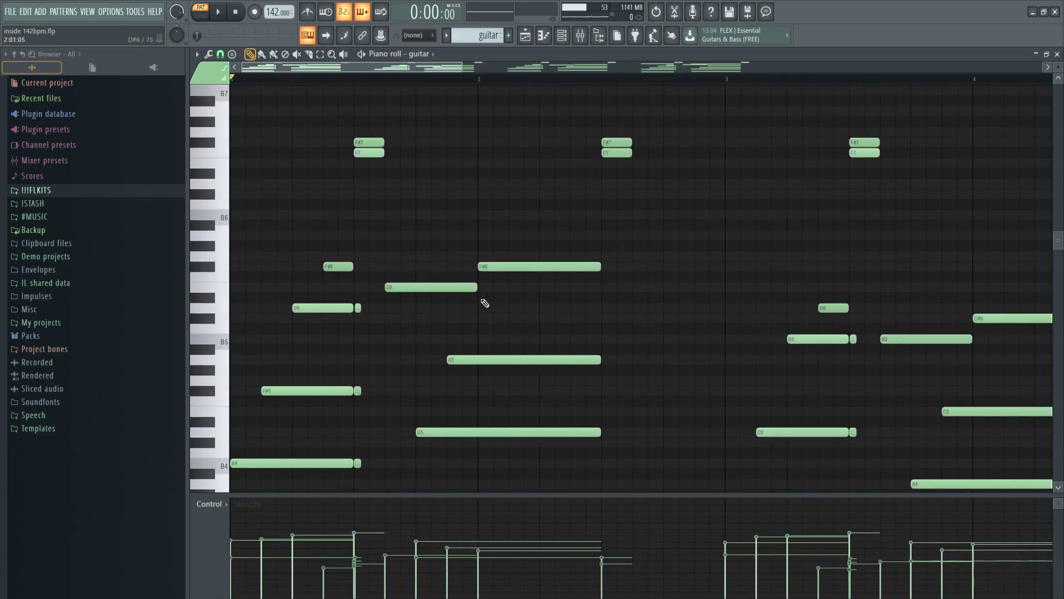
Try adding F#5 and A5 notes above the start of the D5 note just before bar 2.
{"action": "scroll", "coordinate": [464, 380], "scroll_direction": "up", "scroll_amount": 4}
{"action": "left_click_drag", "start_coordinate": [587, 395], "coordinate": [697, 102]}
{"action": "left_click", "coordinate": [386, 330]}
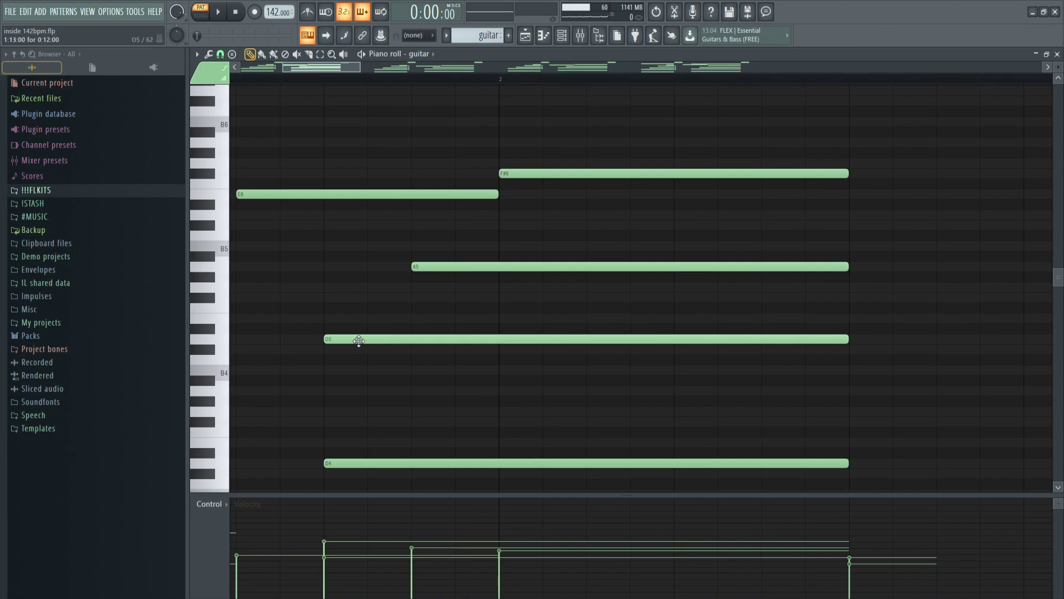
{"action": "left_click", "coordinate": [328, 298]}
{"action": "left_click", "coordinate": [332, 267]}
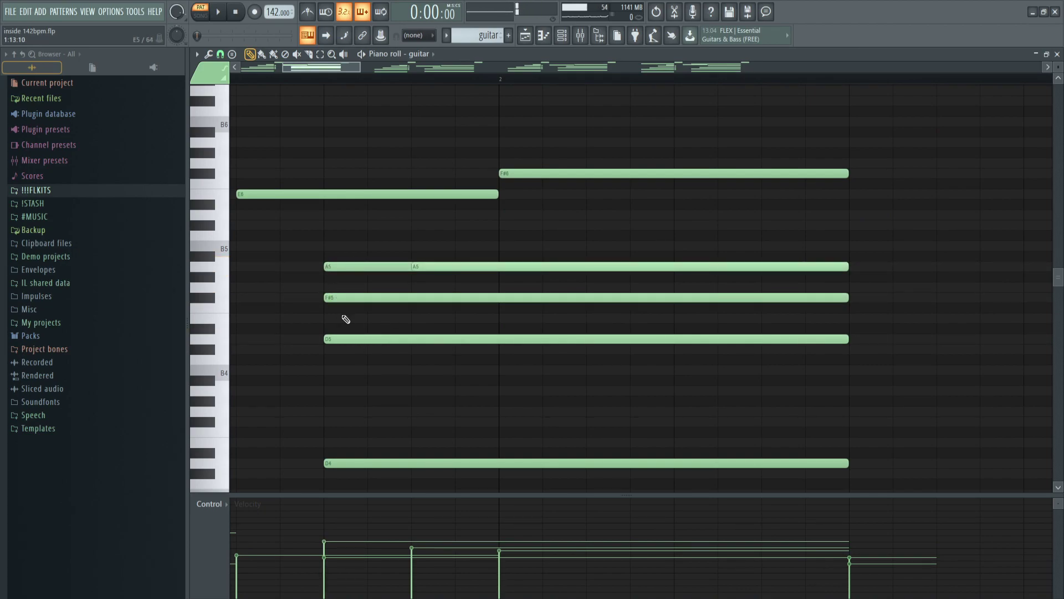
{"action": "right_click", "coordinate": [368, 266]}
{"action": "right_click", "coordinate": [366, 298]}
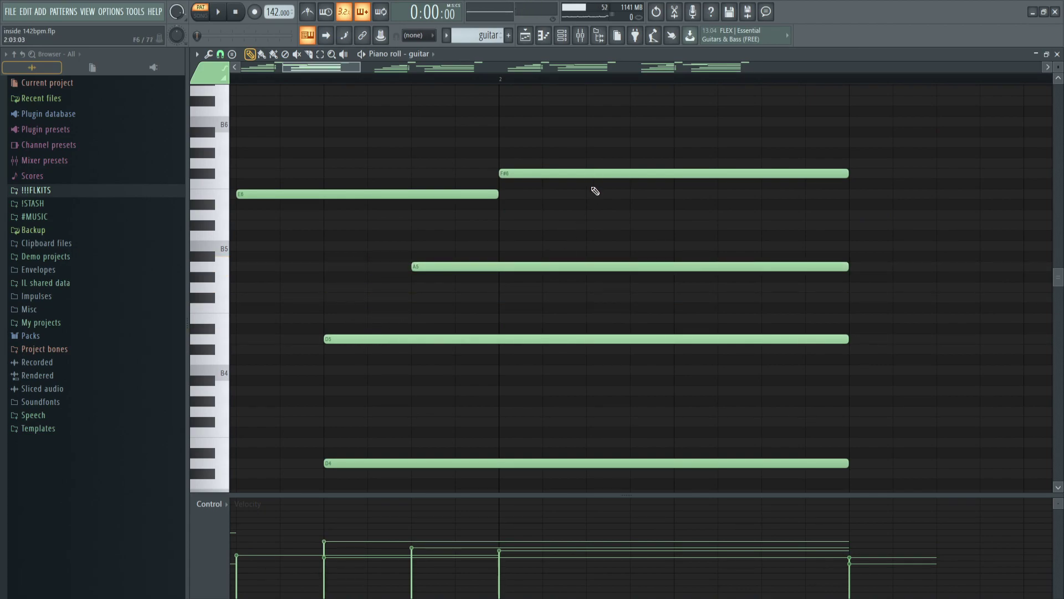
Examine the notes of the second chord in bar 2 and the chords in bars 3 and 4.
{"action": "scroll", "coordinate": [577, 194], "scroll_direction": "down", "scroll_amount": 5}
{"action": "scroll", "coordinate": [427, 266], "scroll_direction": "up", "scroll_amount": 6}
{"action": "left_click_drag", "start_coordinate": [433, 328], "coordinate": [436, 361]}
{"action": "left_click_drag", "start_coordinate": [409, 391], "coordinate": [536, 337]}
{"action": "left_click", "coordinate": [553, 334], "text": "ctrl"}
{"action": "scroll", "coordinate": [433, 277], "scroll_direction": "down", "scroll_amount": 2}
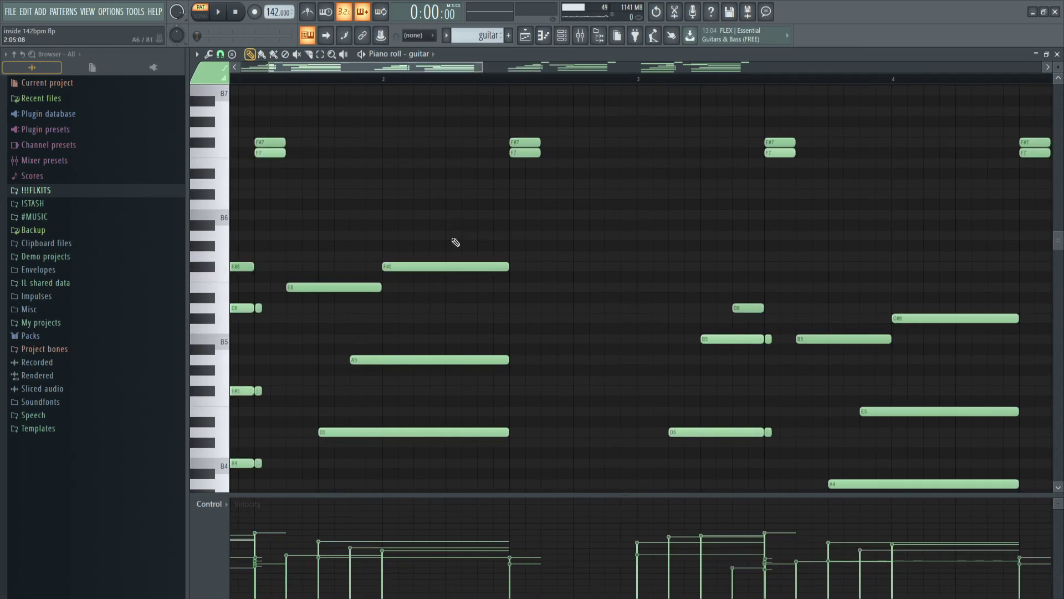
{"action": "scroll", "coordinate": [438, 321], "scroll_direction": "down", "scroll_amount": 5}
{"action": "scroll", "coordinate": [384, 374], "scroll_direction": "down", "scroll_amount": 7}
{"action": "scroll", "coordinate": [381, 385], "scroll_direction": "up", "scroll_amount": 5}
{"action": "scroll", "coordinate": [543, 305], "scroll_direction": "up", "scroll_amount": 2}
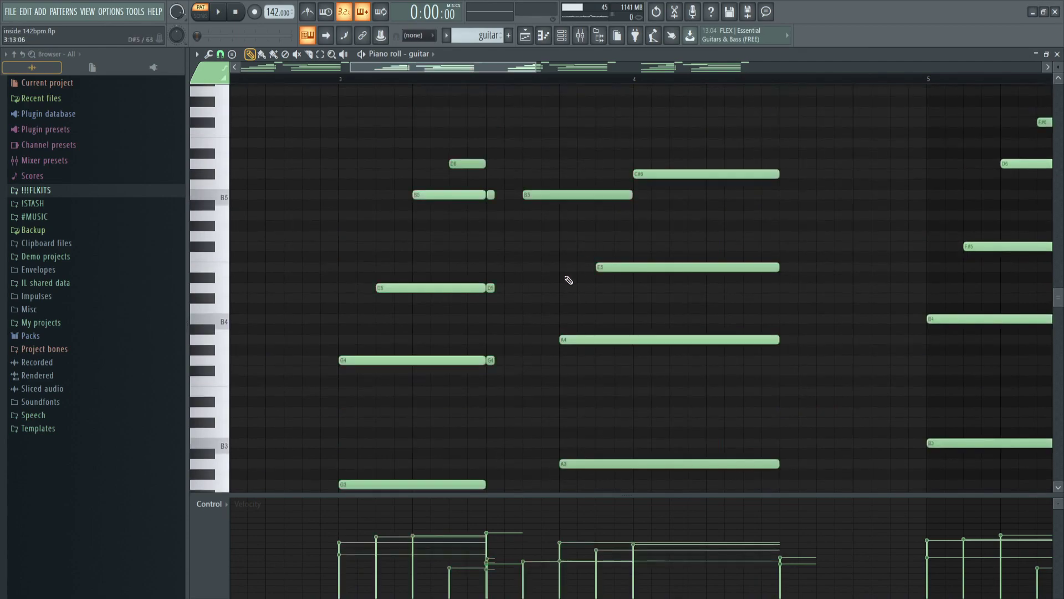
Examine the lowest notes B3, D4, G3 and A3 that form the chord roots.
{"action": "scroll", "coordinate": [471, 306], "scroll_direction": "down", "scroll_amount": 2}
{"action": "scroll", "coordinate": [361, 352], "scroll_direction": "left", "scroll_amount": 3}
{"action": "scroll", "coordinate": [228, 419], "scroll_direction": "down", "scroll_amount": 2}
{"action": "scroll", "coordinate": [288, 353], "scroll_direction": "up", "scroll_amount": 2}
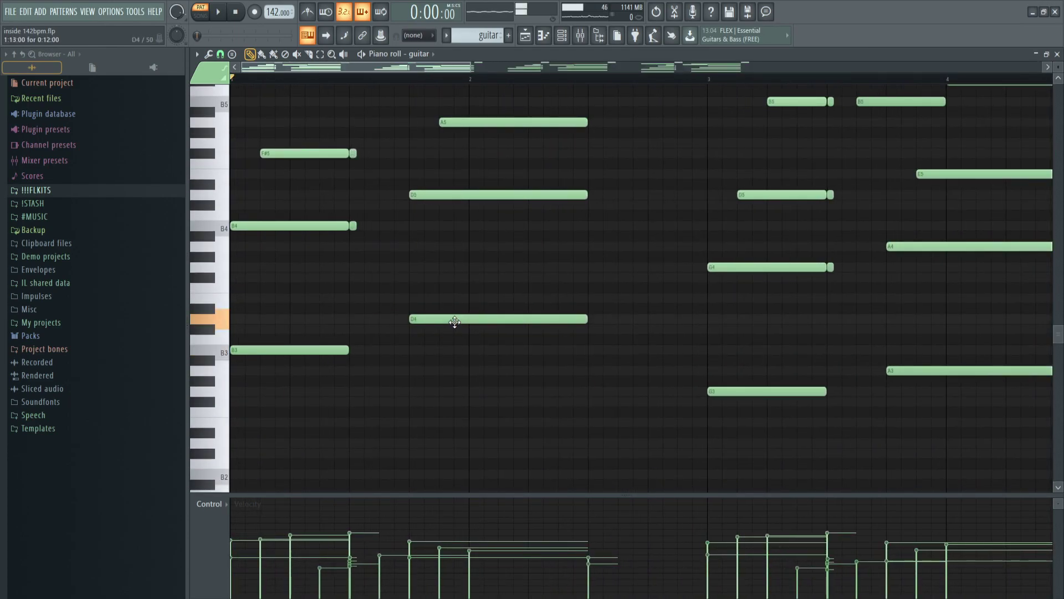
{"action": "scroll", "coordinate": [455, 322], "scroll_direction": "down", "scroll_amount": 3}
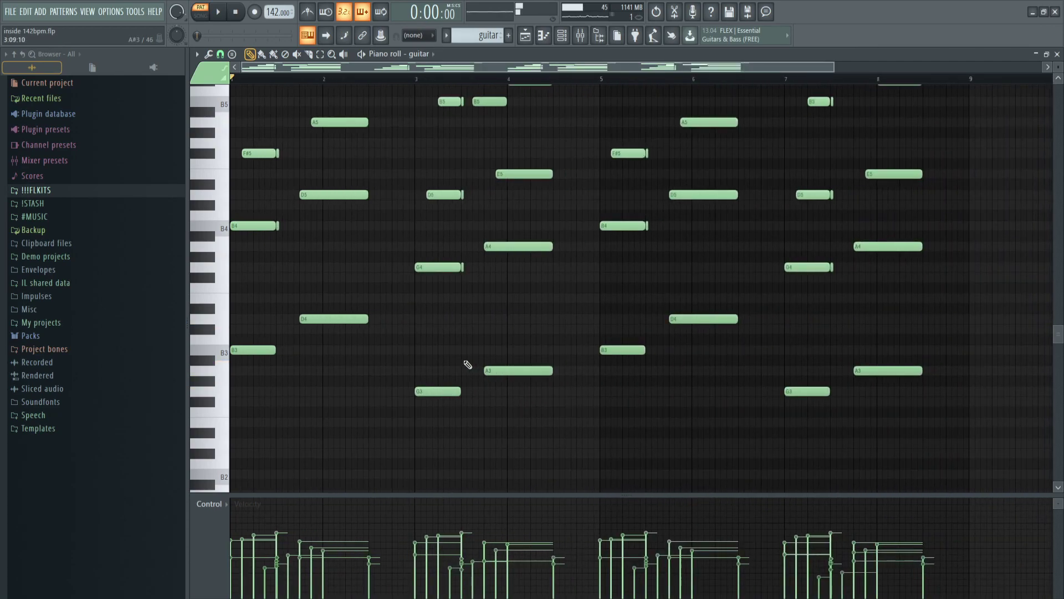
{"action": "scroll", "coordinate": [472, 364], "scroll_direction": "up", "scroll_amount": 4}
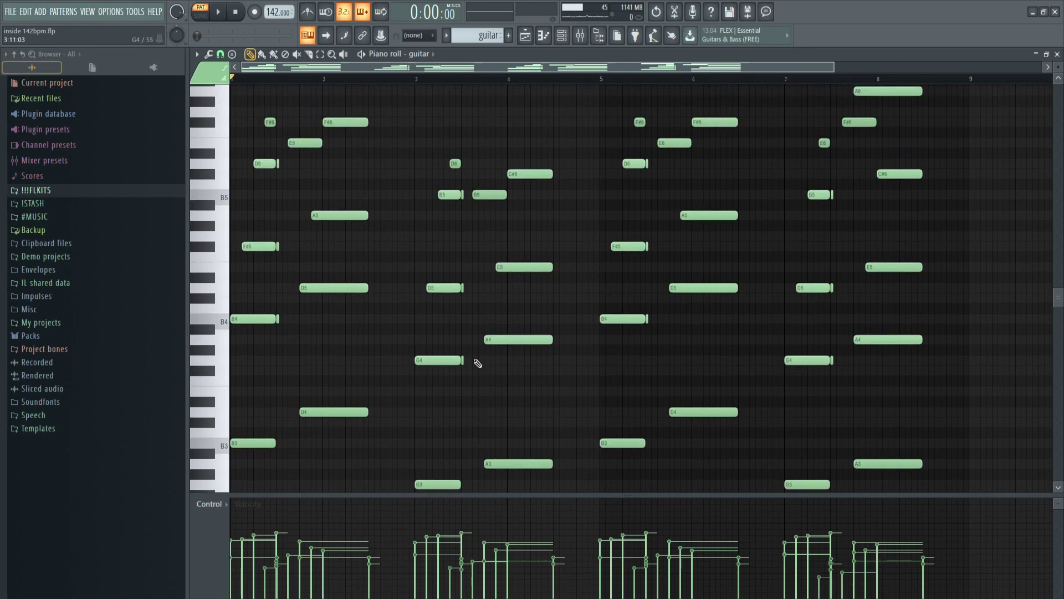
Select the notes in bars 3 and 4 and compare them with those in the opening bars.
{"action": "scroll", "coordinate": [475, 364], "scroll_direction": "up", "scroll_amount": 8}
{"action": "left_click_drag", "start_coordinate": [391, 359], "coordinate": [841, 91]}
{"action": "scroll", "coordinate": [521, 266], "scroll_direction": "down", "scroll_amount": 5}
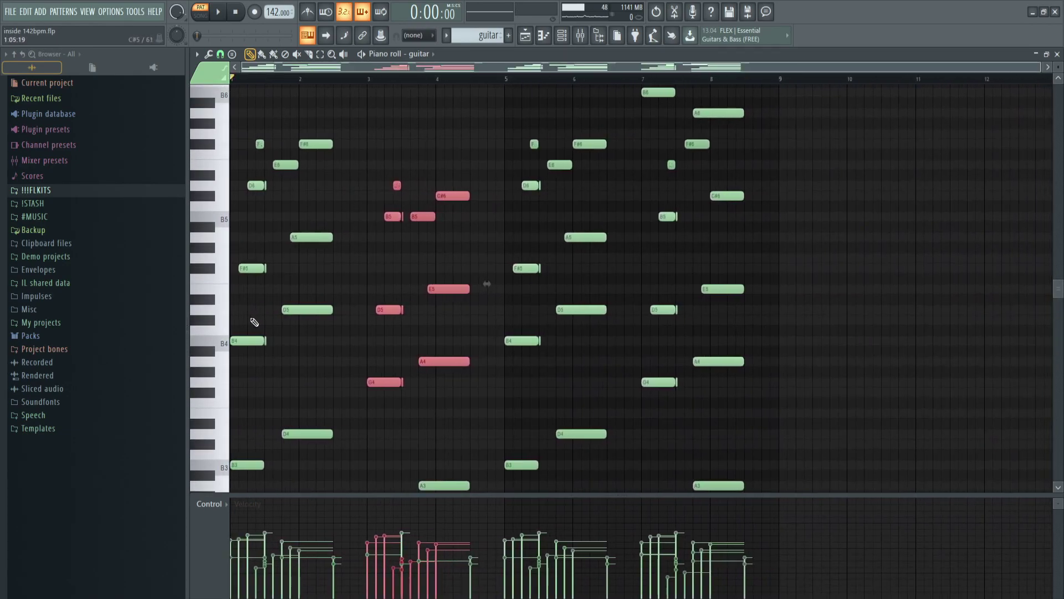
{"action": "scroll", "coordinate": [258, 333], "scroll_direction": "up", "scroll_amount": 3}
{"action": "left_click_drag", "start_coordinate": [261, 382], "coordinate": [532, 99]}
{"action": "scroll", "coordinate": [553, 344], "scroll_direction": "down", "scroll_amount": 4}
{"action": "left_click", "coordinate": [595, 274], "text": "ctrl"}
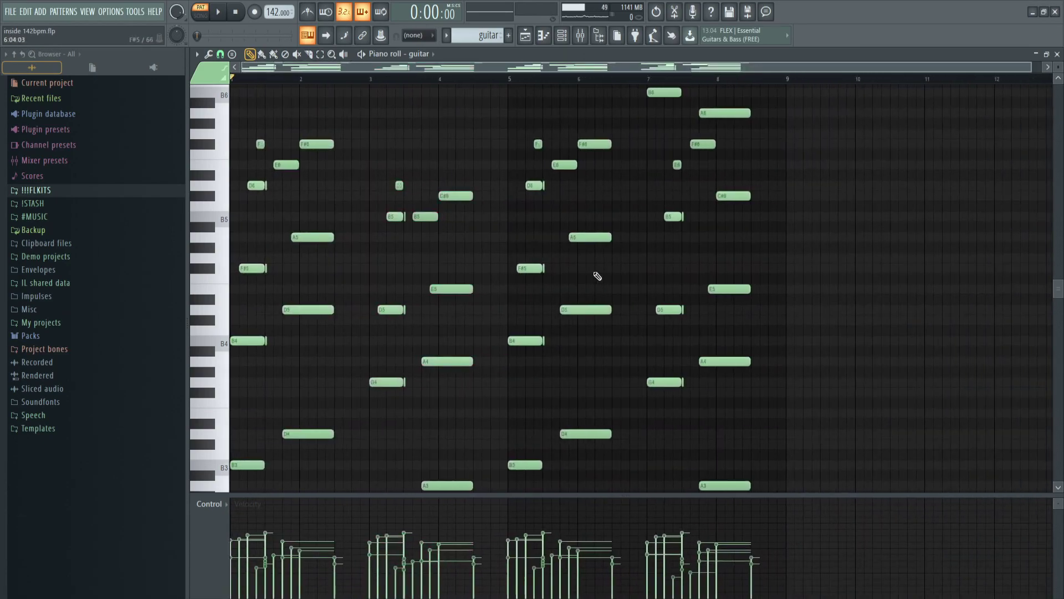
Select the second half of the pattern from bar 5 onward to compare it with the first half.
{"action": "scroll", "coordinate": [438, 390], "scroll_direction": "down", "scroll_amount": 6}
{"action": "left_click_drag", "start_coordinate": [827, 345], "coordinate": [519, 79]}
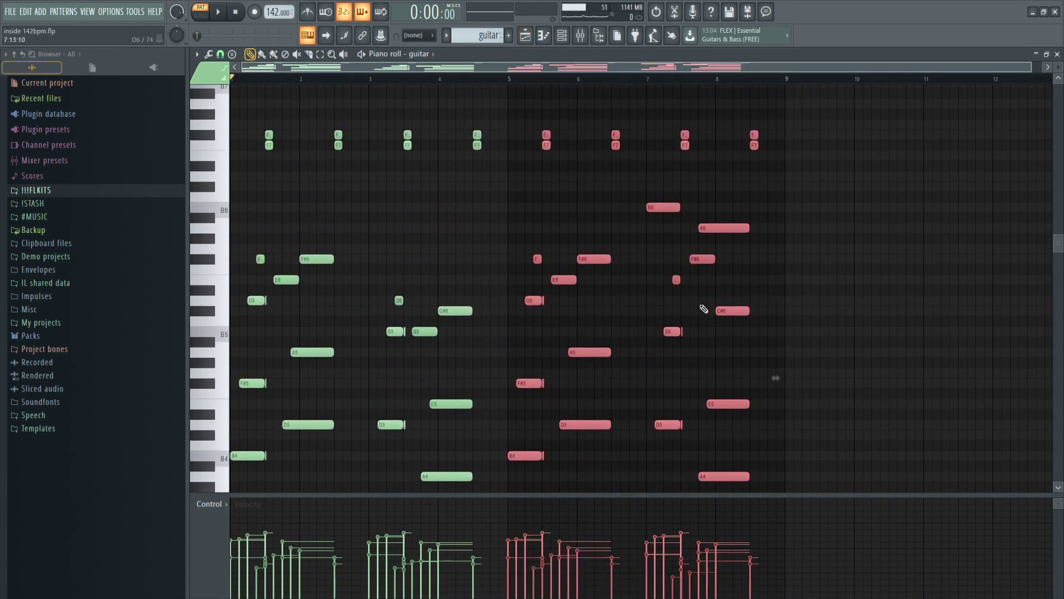
{"action": "scroll", "coordinate": [704, 308], "scroll_direction": "up", "scroll_amount": 2}
{"action": "left_click", "coordinate": [712, 304], "text": "ctrl"}
Select the B6, A6, F#6 and E6 melody notes in bars 7 and 8, then clear the selection.
{"action": "scroll", "coordinate": [705, 306], "scroll_direction": "up", "scroll_amount": 4}
{"action": "left_click_drag", "start_coordinate": [544, 242], "coordinate": [684, 354]}
{"action": "scroll", "coordinate": [684, 343], "scroll_direction": "down", "scroll_amount": 6}
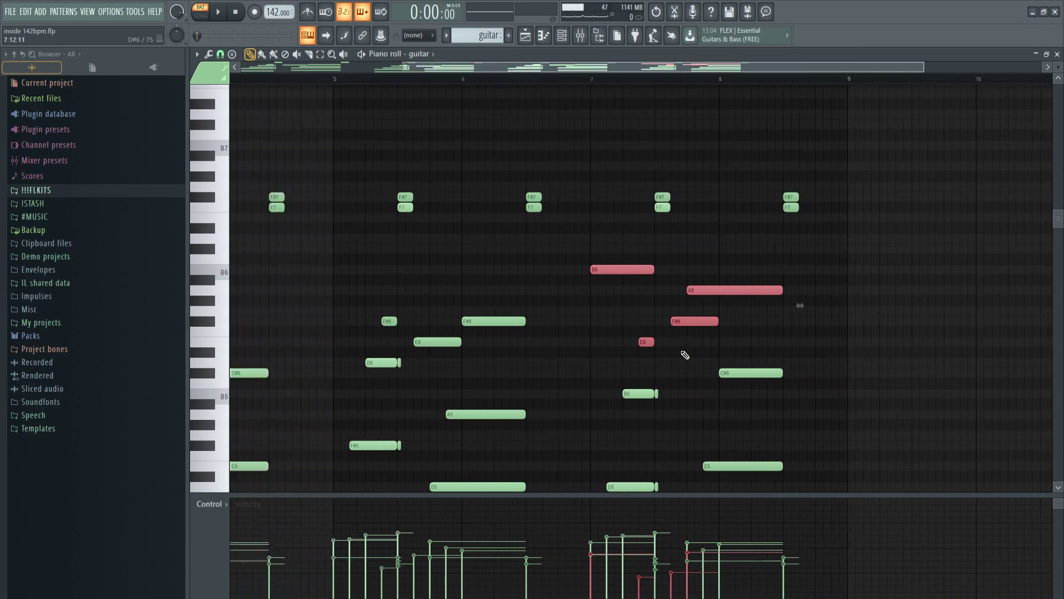
{"action": "scroll", "coordinate": [711, 300], "scroll_direction": "up", "scroll_amount": 5}
{"action": "left_click", "coordinate": [711, 300], "text": "ctrl"}
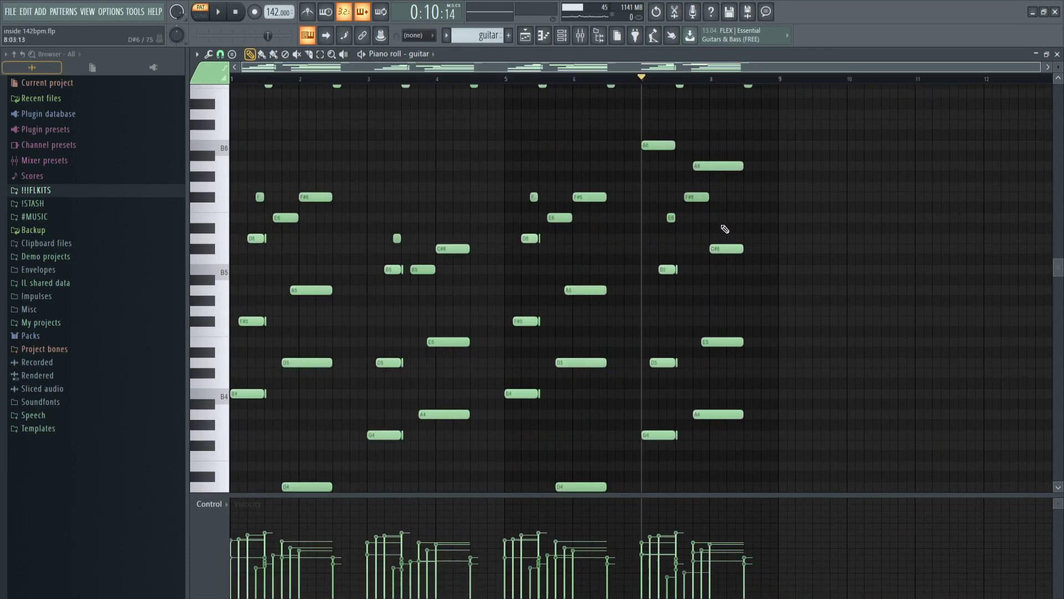
Play the guitar pattern from bar 7 to hear the ending variation, then stop playback.
{"action": "left_click_drag", "start_coordinate": [721, 227], "coordinate": [633, 123]}
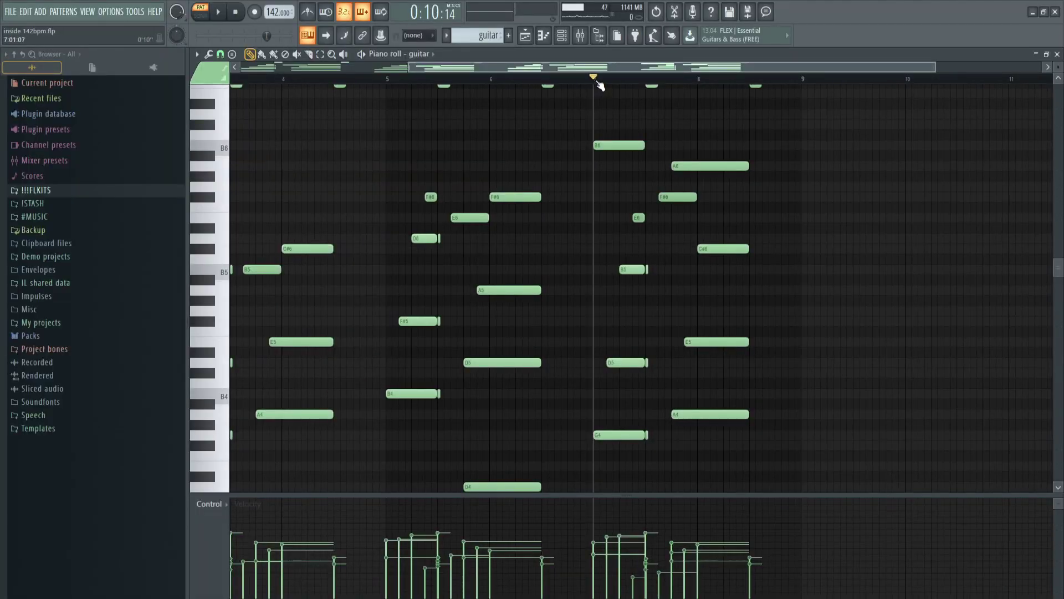
{"action": "key", "text": "space"}
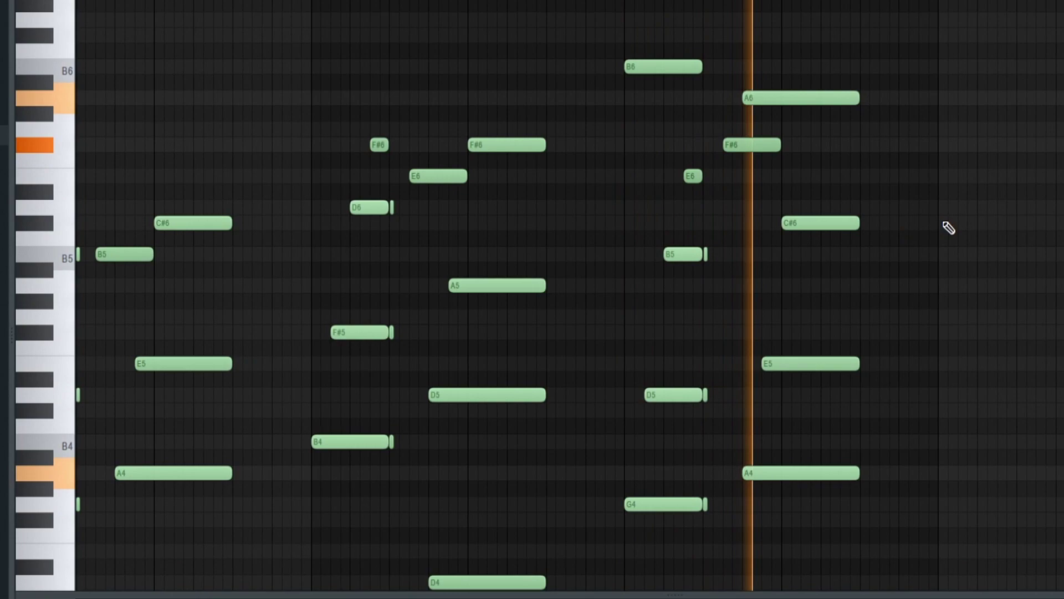
{"action": "key", "text": "space"}
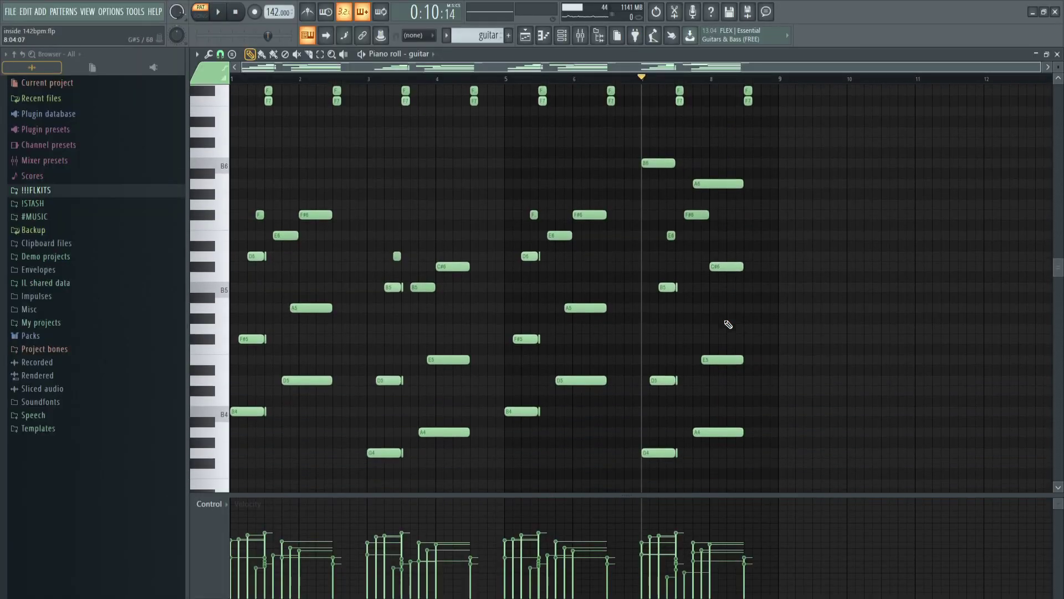
{"action": "scroll", "coordinate": [728, 324], "scroll_direction": "down", "scroll_amount": 1}
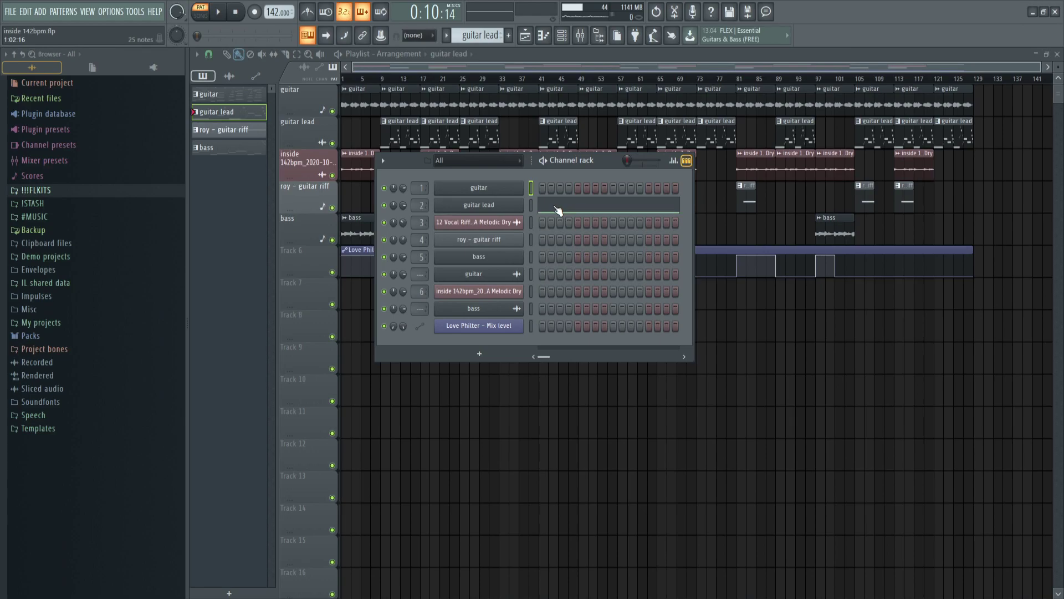
Open the guitar lead pattern in the piano roll and play it from the start.
{"action": "left_click", "coordinate": [557, 209]}
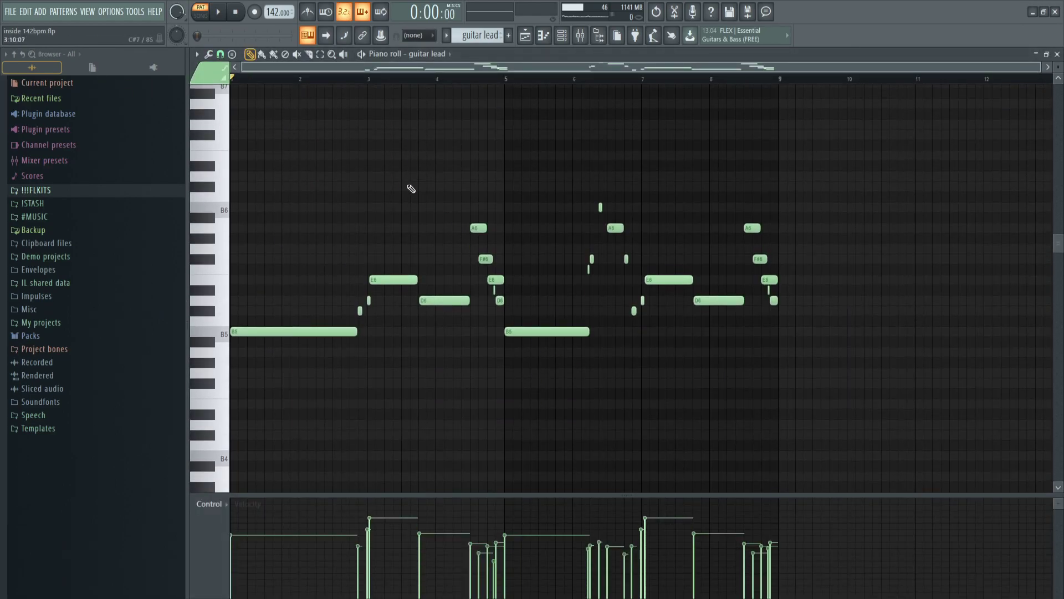
{"action": "key", "text": "space"}
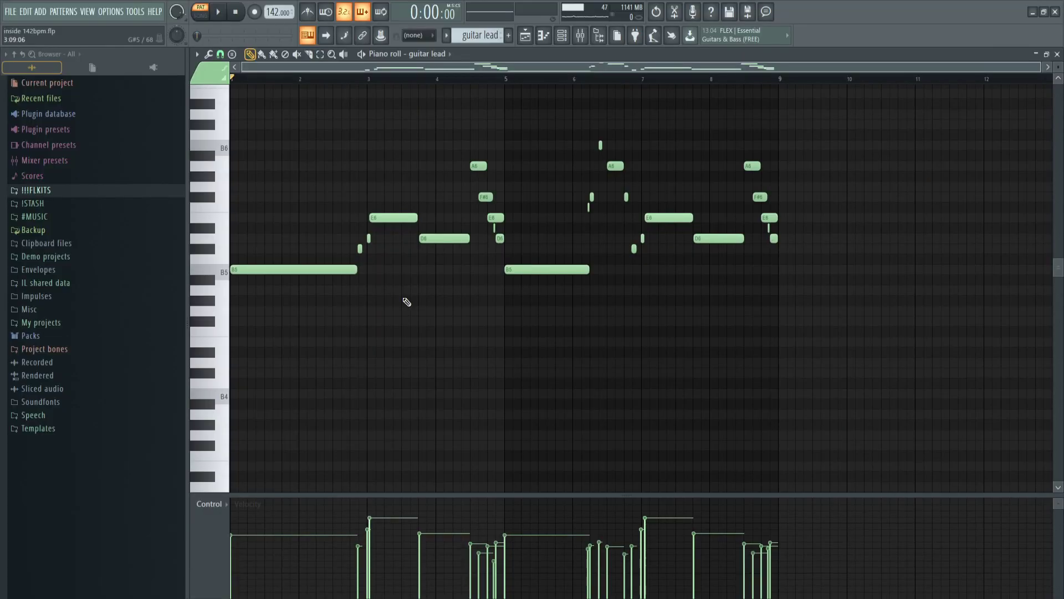
{"action": "scroll", "coordinate": [481, 32], "scroll_direction": "up", "scroll_amount": 1}
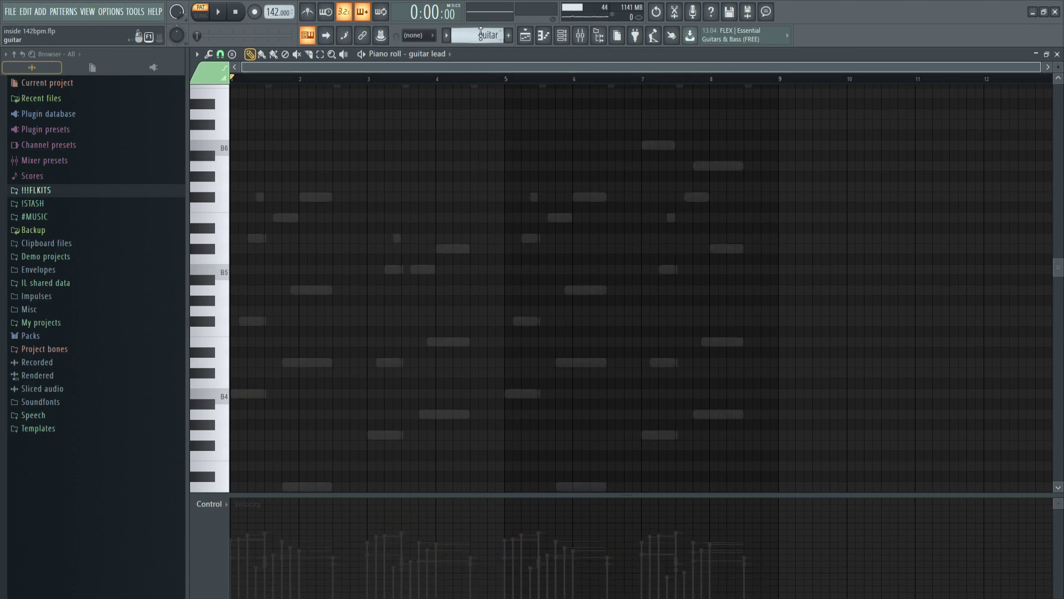
Show the guitar pattern's chords as ghost notes in the lead's piano roll and check the Ghost channels helper option.
{"action": "scroll", "coordinate": [335, 251], "scroll_direction": "down", "scroll_amount": 3}
{"action": "scroll", "coordinate": [223, 291], "scroll_direction": "up", "scroll_amount": 4}
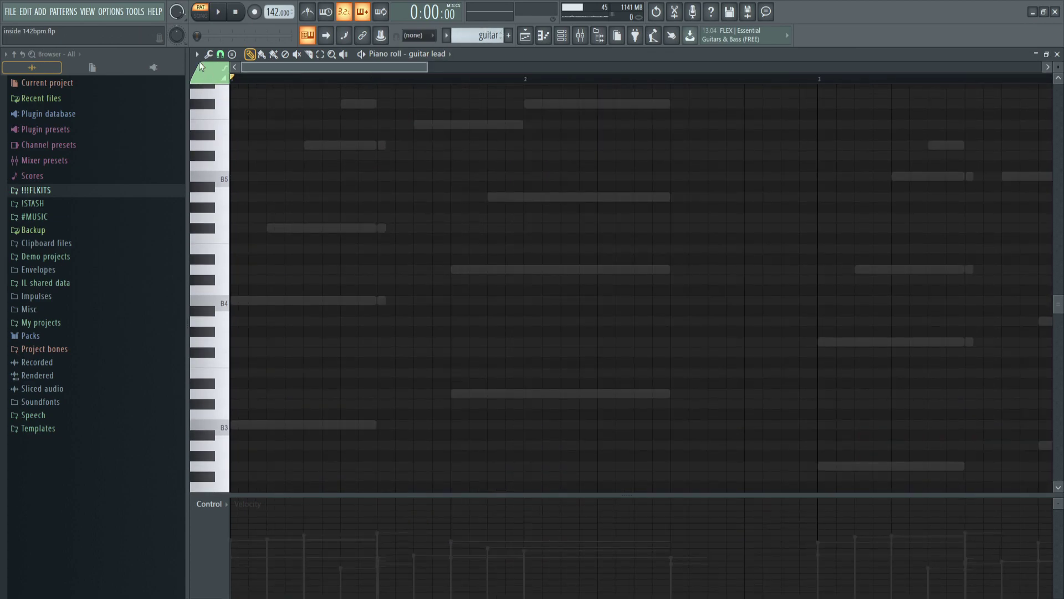
{"action": "left_click", "coordinate": [197, 54]}
{"action": "mouse_move", "coordinate": [231, 131]}
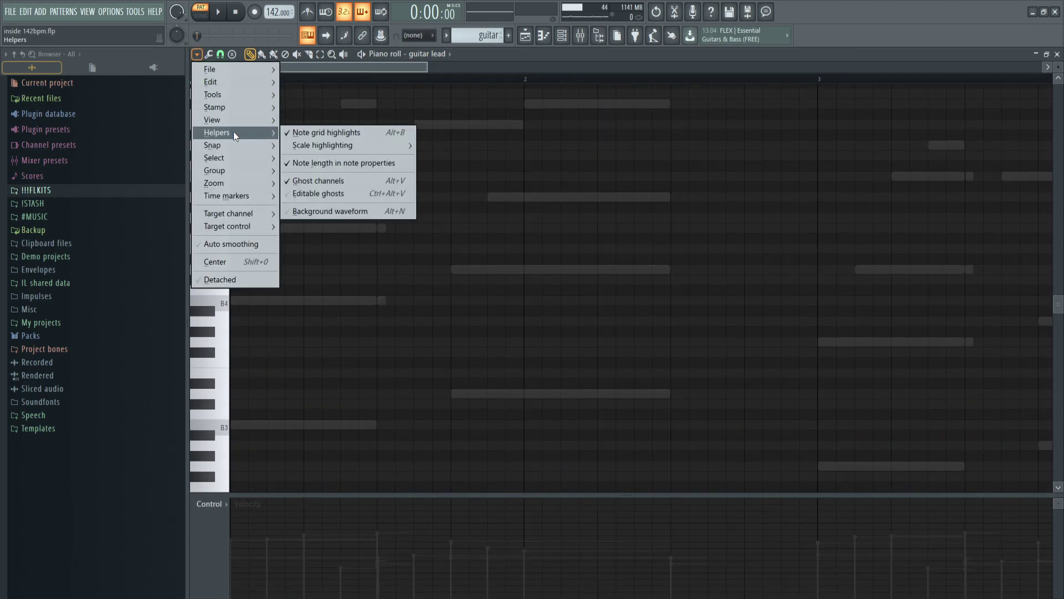
{"action": "left_click", "coordinate": [312, 249]}
{"action": "scroll", "coordinate": [300, 293], "scroll_direction": "down", "scroll_amount": 6}
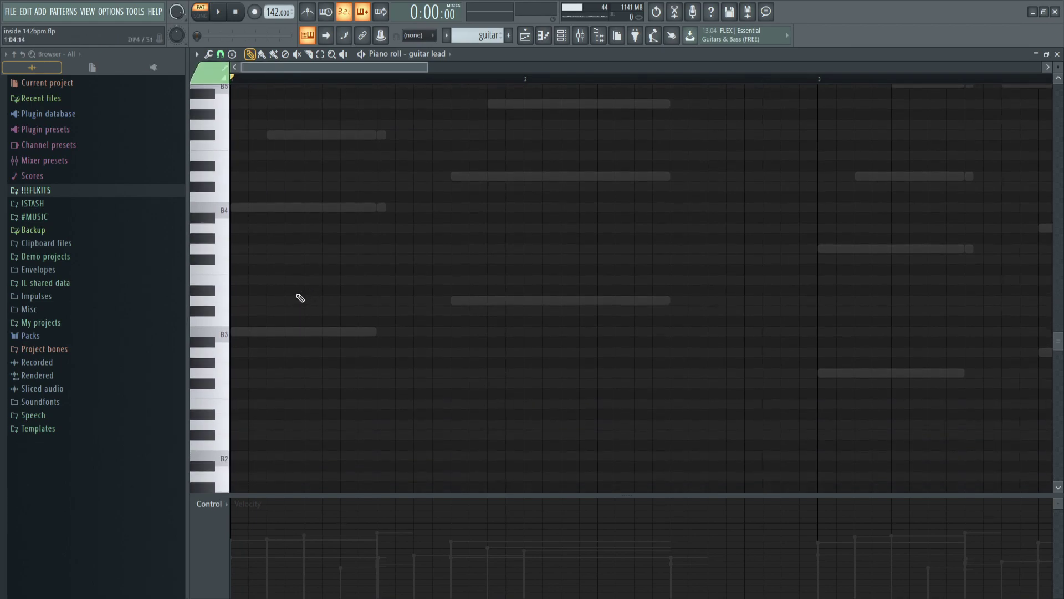
{"action": "left_click_drag", "start_coordinate": [293, 303], "coordinate": [574, 88]}
Return to the guitar lead pattern, select the C#6, D6 and E6 notes leading into bar 3, and play them.
{"action": "scroll", "coordinate": [502, 268], "scroll_direction": "up", "scroll_amount": 9}
{"action": "left_click_drag", "start_coordinate": [293, 372], "coordinate": [437, 248]}
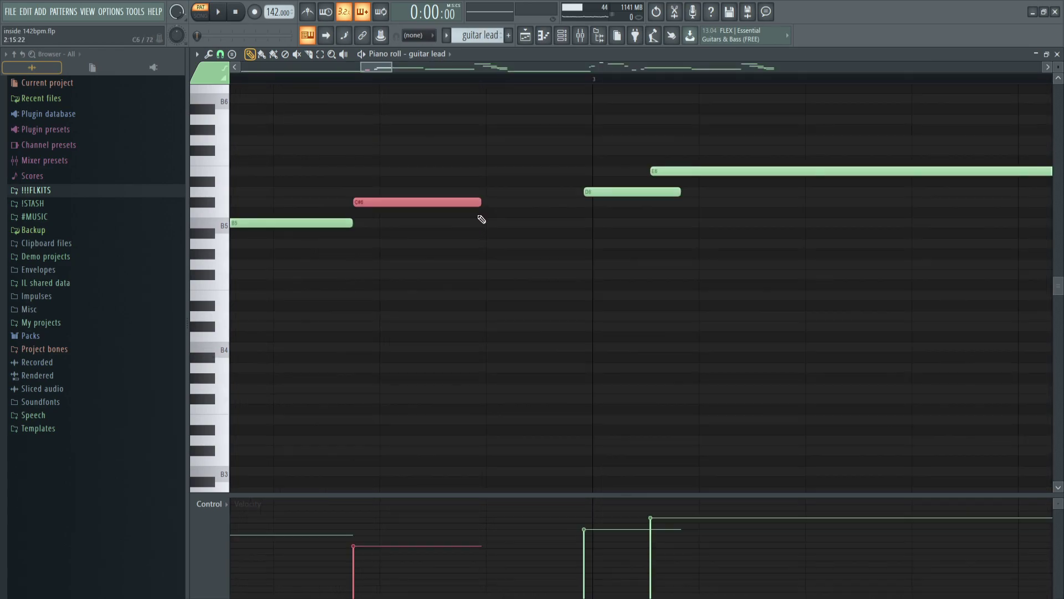
{"action": "scroll", "coordinate": [407, 263], "scroll_direction": "down", "scroll_amount": 6}
{"action": "scroll", "coordinate": [410, 264], "scroll_direction": "up", "scroll_amount": 4}
{"action": "left_click_drag", "start_coordinate": [409, 267], "coordinate": [471, 170]}
{"action": "left_click_drag", "start_coordinate": [360, 268], "coordinate": [710, 105]}
{"action": "left_click", "coordinate": [477, 233], "text": "ctrl"}
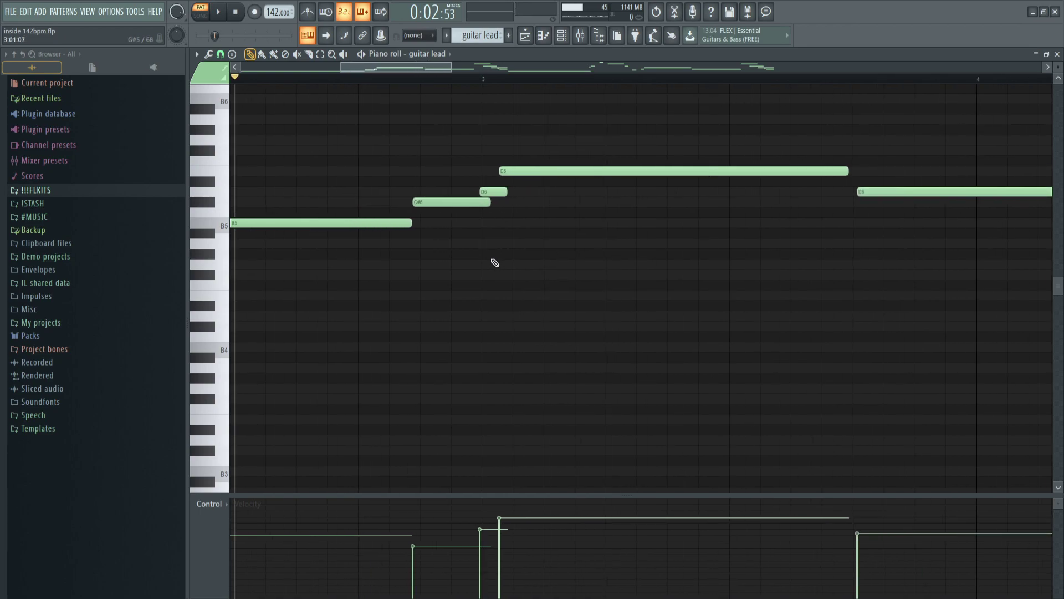
{"action": "scroll", "coordinate": [487, 261], "scroll_direction": "down", "scroll_amount": 3}
{"action": "key", "text": "space"}
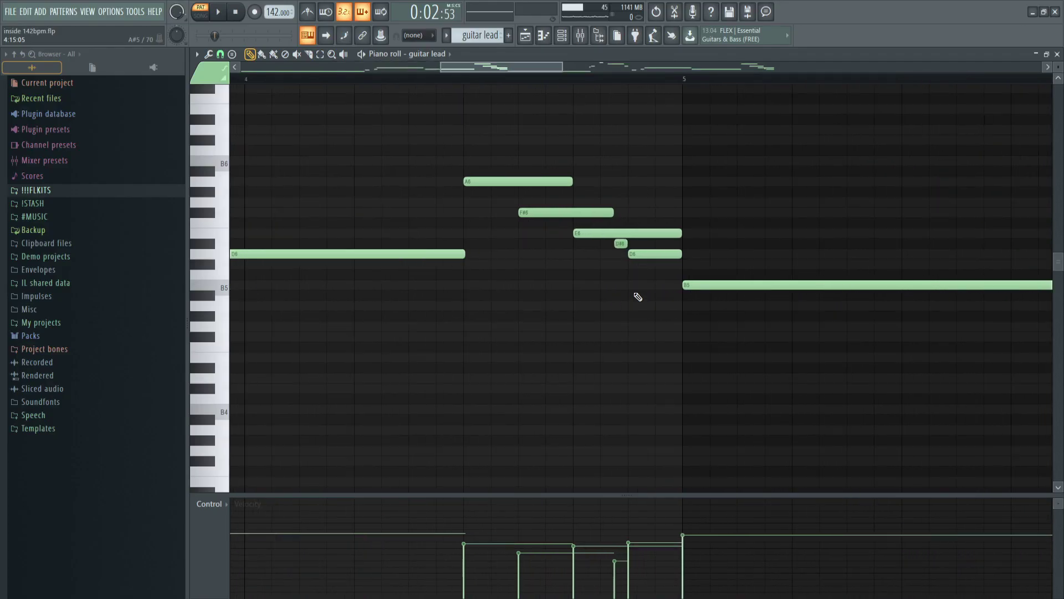
Select the descending A6 to D6 run at the end of bar 4, then single out its short D#6 note.
{"action": "left_click_drag", "start_coordinate": [658, 278], "coordinate": [501, 138]}
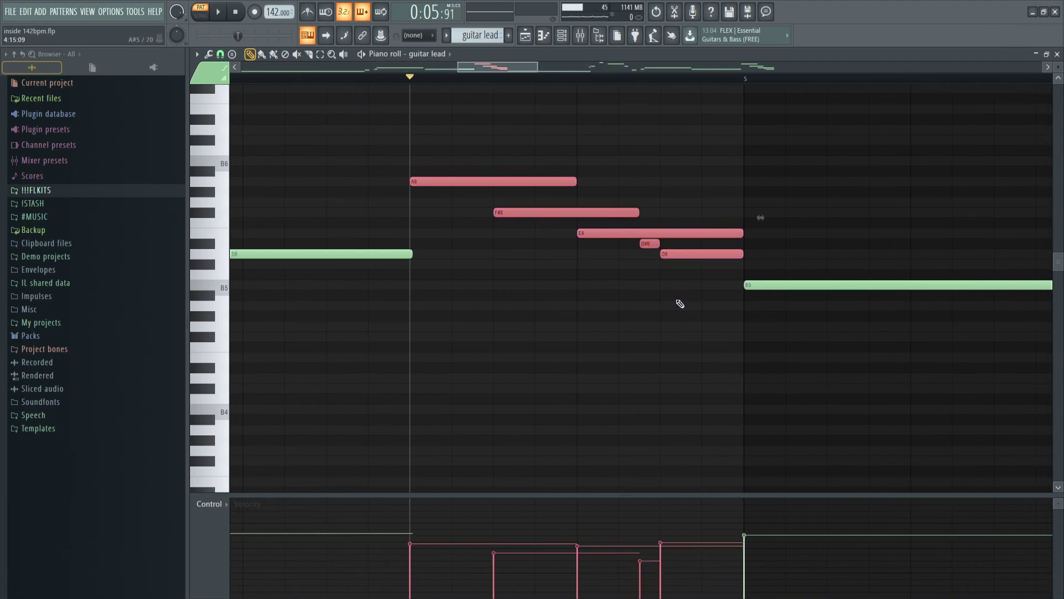
{"action": "left_click_drag", "start_coordinate": [697, 279], "coordinate": [564, 182]}
{"action": "left_click", "coordinate": [652, 259], "text": "ctrl"}
{"action": "scroll", "coordinate": [653, 260], "scroll_direction": "up", "scroll_amount": 3}
{"action": "left_click", "coordinate": [697, 245], "text": "ctrl"}
{"action": "scroll", "coordinate": [697, 255], "scroll_direction": "down", "scroll_amount": 3}
{"action": "scroll", "coordinate": [660, 262], "scroll_direction": "up", "scroll_amount": 3}
{"action": "scroll", "coordinate": [588, 267], "scroll_direction": "down", "scroll_amount": 3}
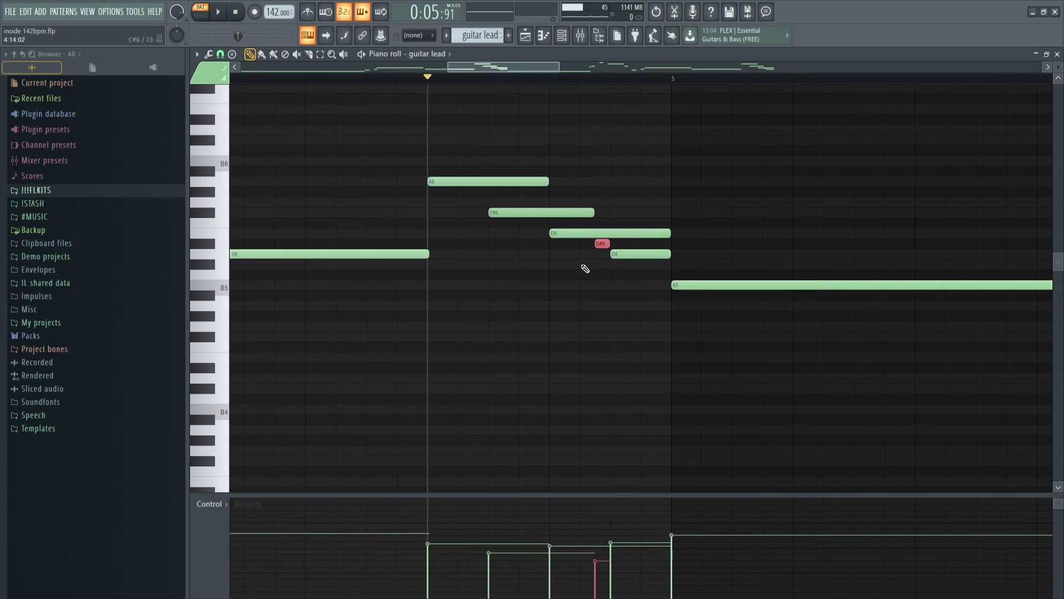
Clear the selection and reselect the short D#6 passing note between E6 and D6 before bar 5.
{"action": "scroll", "coordinate": [551, 265], "scroll_direction": "up", "scroll_amount": 3}
{"action": "left_click", "coordinate": [669, 248], "text": "ctrl"}
{"action": "scroll", "coordinate": [530, 247], "scroll_direction": "down", "scroll_amount": 3}
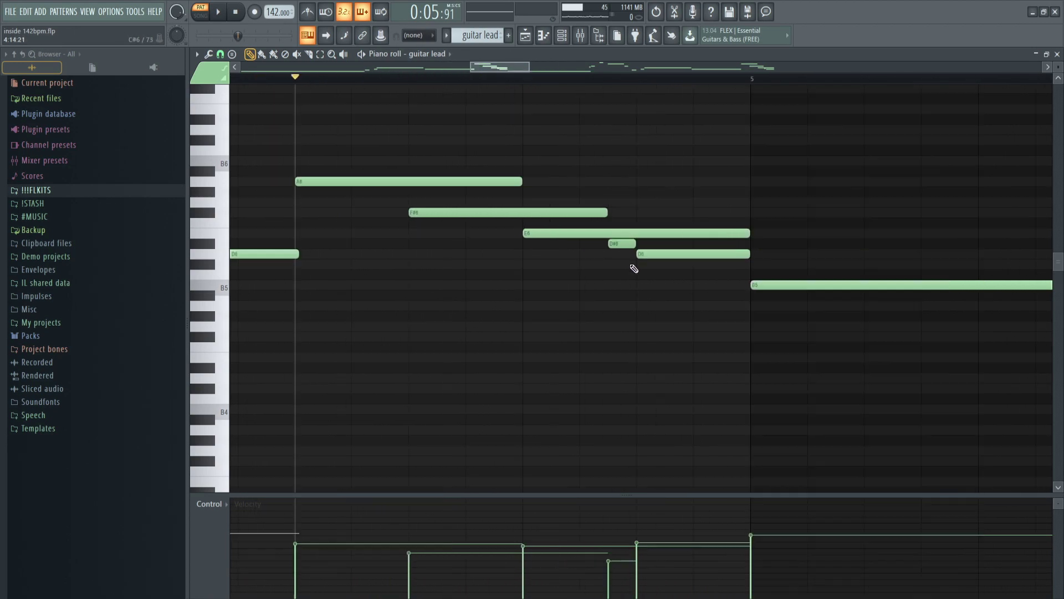
{"action": "scroll", "coordinate": [635, 267], "scroll_direction": "up", "scroll_amount": 3}
{"action": "left_click_drag", "start_coordinate": [723, 269], "coordinate": [523, 155]}
{"action": "left_click", "coordinate": [668, 253], "text": "ctrl"}
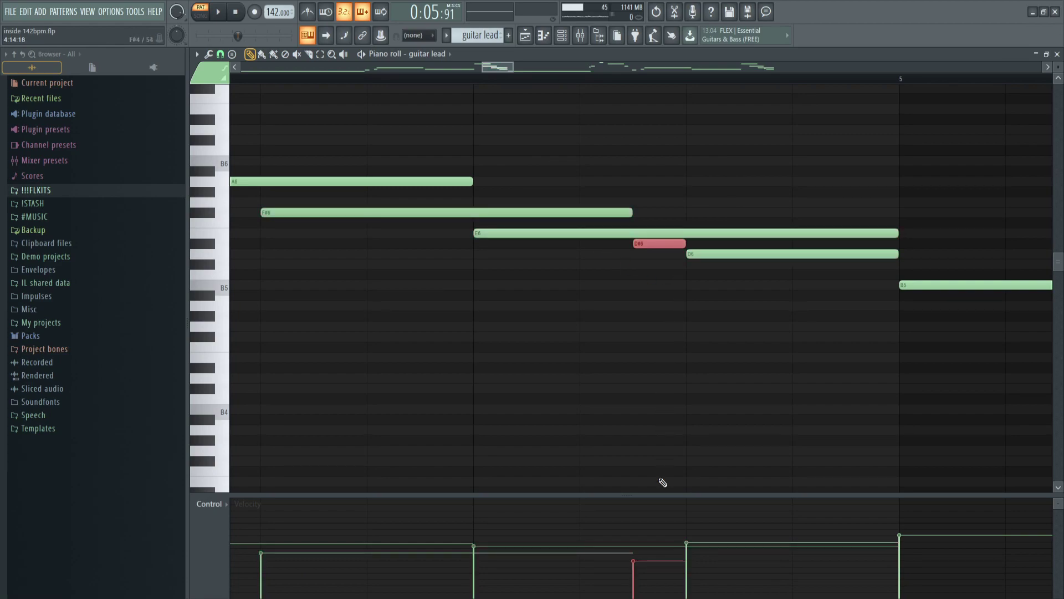
Select the notes of the descending run before bar 5 once more, then clear the selection.
{"action": "scroll", "coordinate": [707, 285], "scroll_direction": "down", "scroll_amount": 4}
{"action": "scroll", "coordinate": [712, 289], "scroll_direction": "up", "scroll_amount": 2}
{"action": "left_click_drag", "start_coordinate": [737, 309], "coordinate": [517, 115]}
{"action": "scroll", "coordinate": [652, 282], "scroll_direction": "down", "scroll_amount": 2}
{"action": "scroll", "coordinate": [666, 280], "scroll_direction": "up", "scroll_amount": 3}
{"action": "left_click", "coordinate": [678, 270]}
{"action": "scroll", "coordinate": [660, 277], "scroll_direction": "down", "scroll_amount": 7}
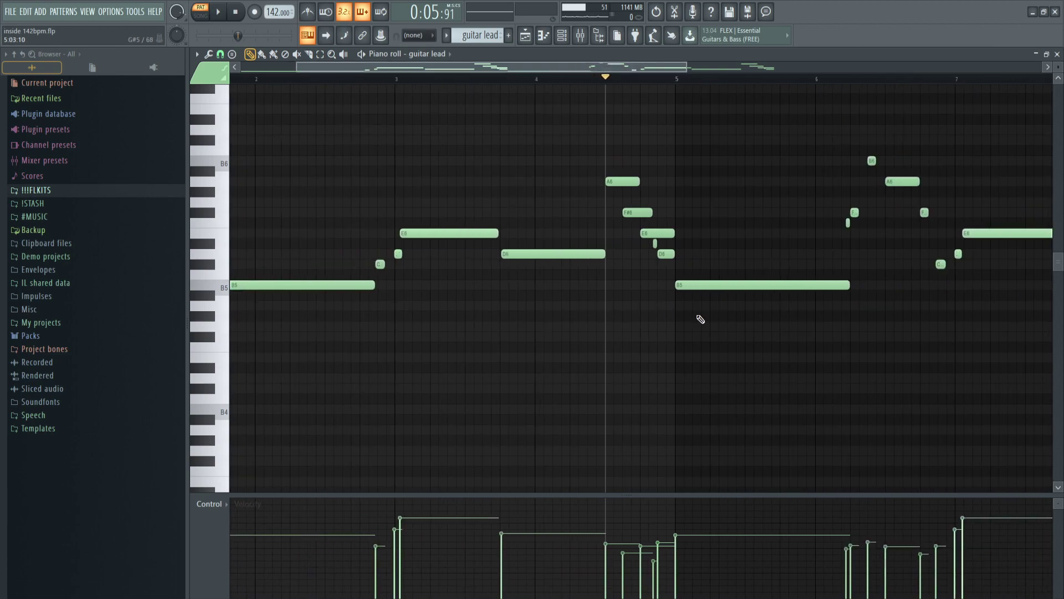
Play the descending run at the end of bar 4 to hear the D#6 passing note, then stop playback.
{"action": "scroll", "coordinate": [665, 291], "scroll_direction": "up", "scroll_amount": 6}
{"action": "key", "text": "space"}
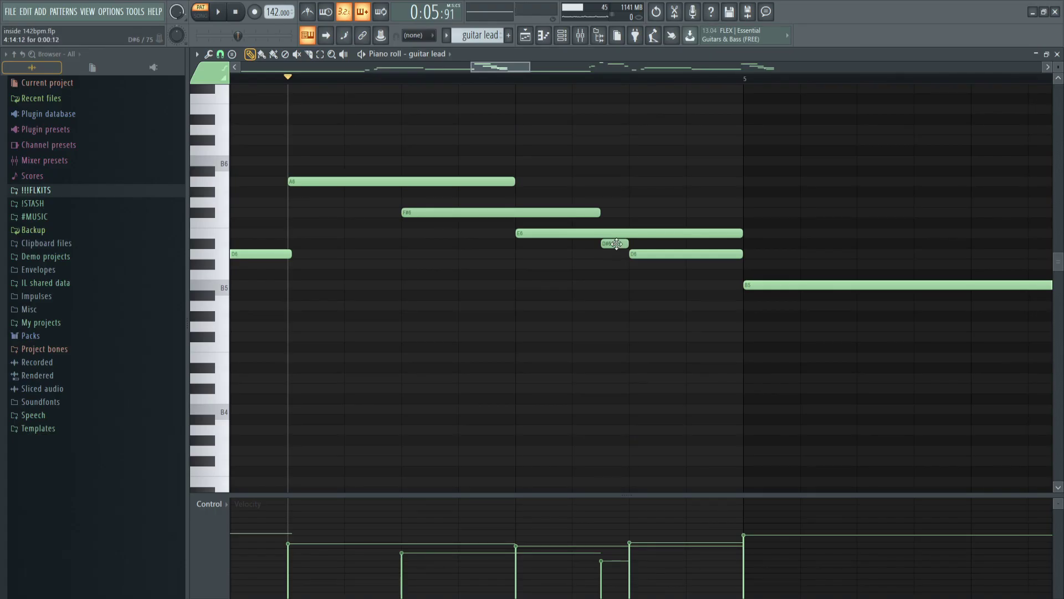
{"action": "key", "text": "space"}
{"action": "key", "text": "space"}
{"action": "scroll", "coordinate": [604, 388], "scroll_direction": "down", "scroll_amount": 2}
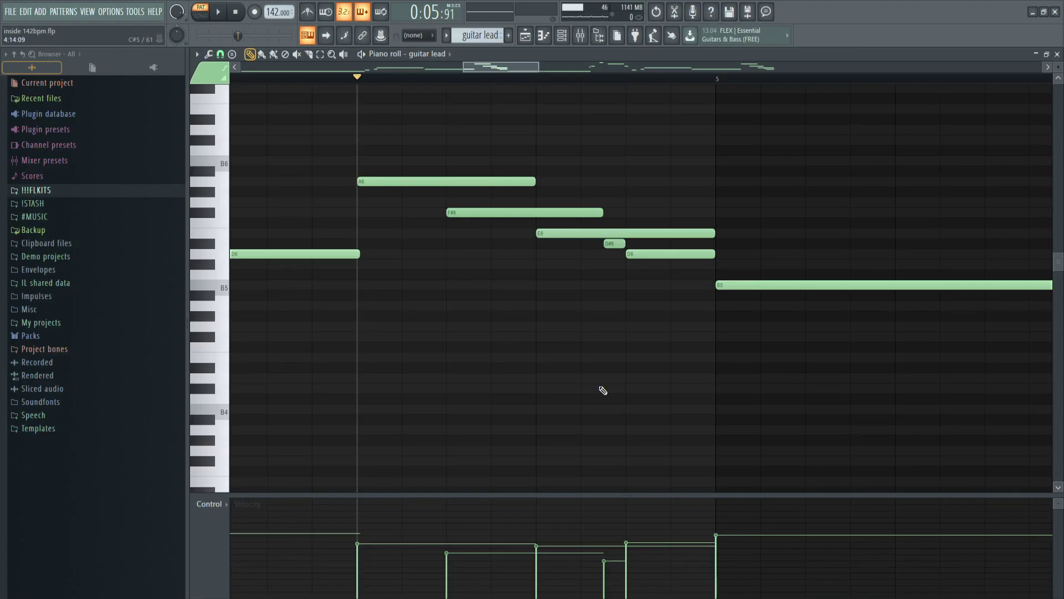
{"action": "scroll", "coordinate": [571, 305], "scroll_direction": "down", "scroll_amount": 3}
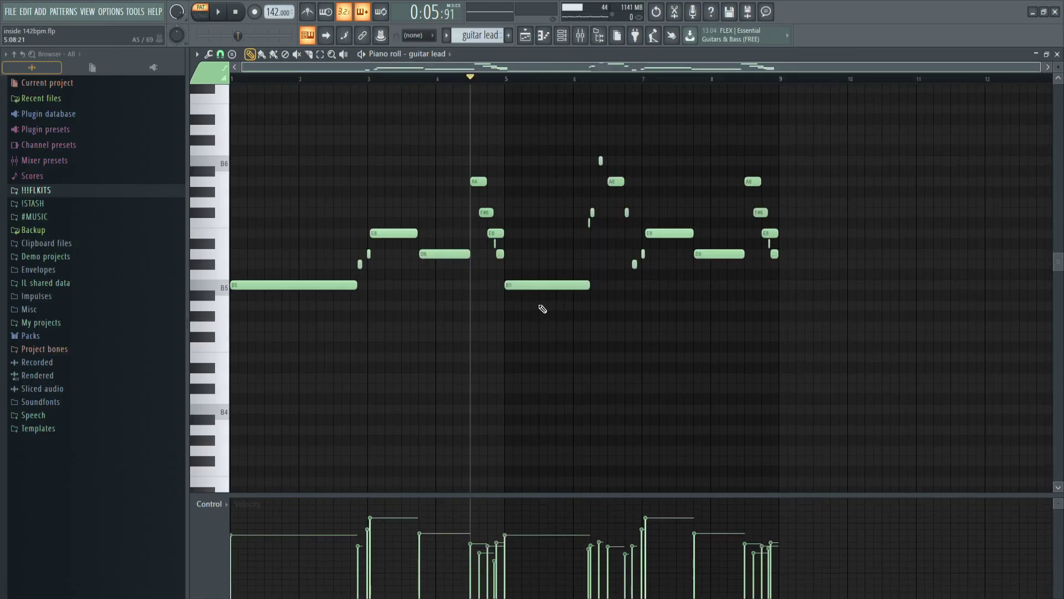
{"action": "scroll", "coordinate": [589, 255], "scroll_direction": "up", "scroll_amount": 4}
{"action": "scroll", "coordinate": [625, 233], "scroll_direction": "down", "scroll_amount": 2}
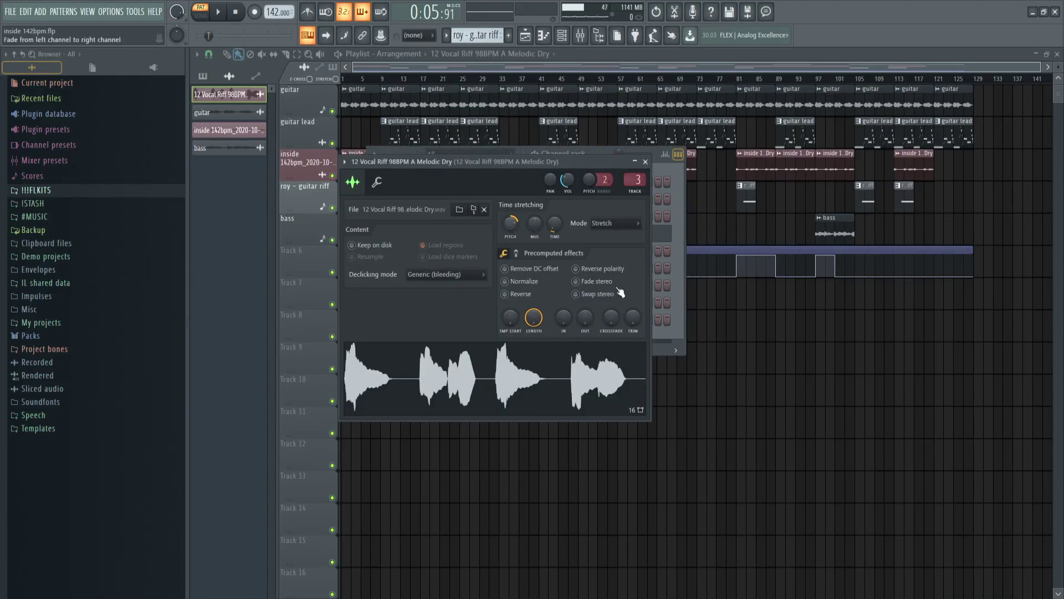
Close the vocal riff settings, then inspect the roy - guitar riff channel and the bass channel's Xpand!2 instrument.
{"action": "key", "text": "Escape"}
{"action": "left_click_drag", "start_coordinate": [565, 155], "coordinate": [557, 165]}
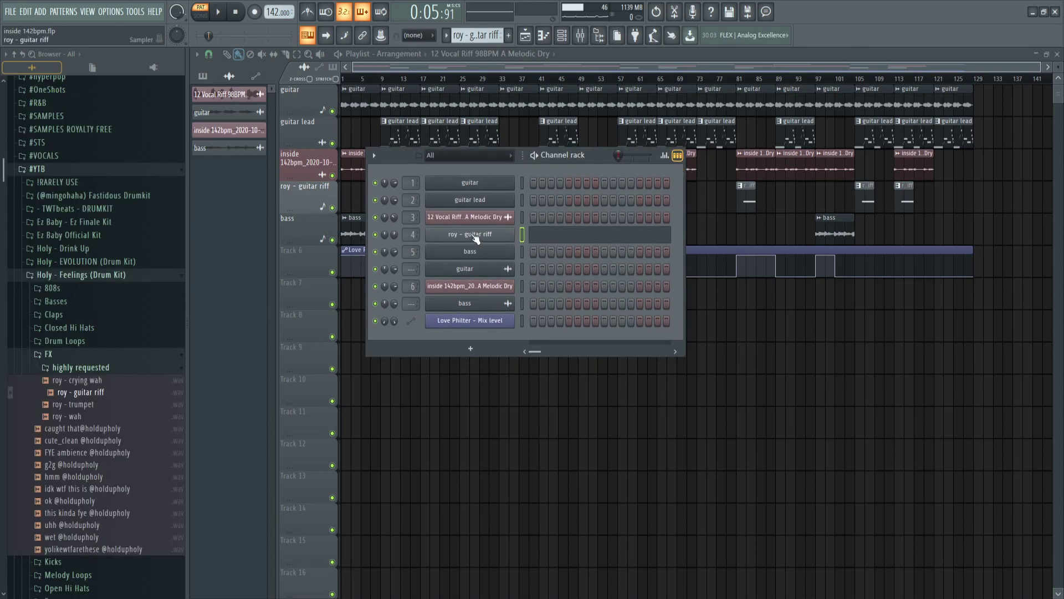
{"action": "left_click", "coordinate": [476, 238]}
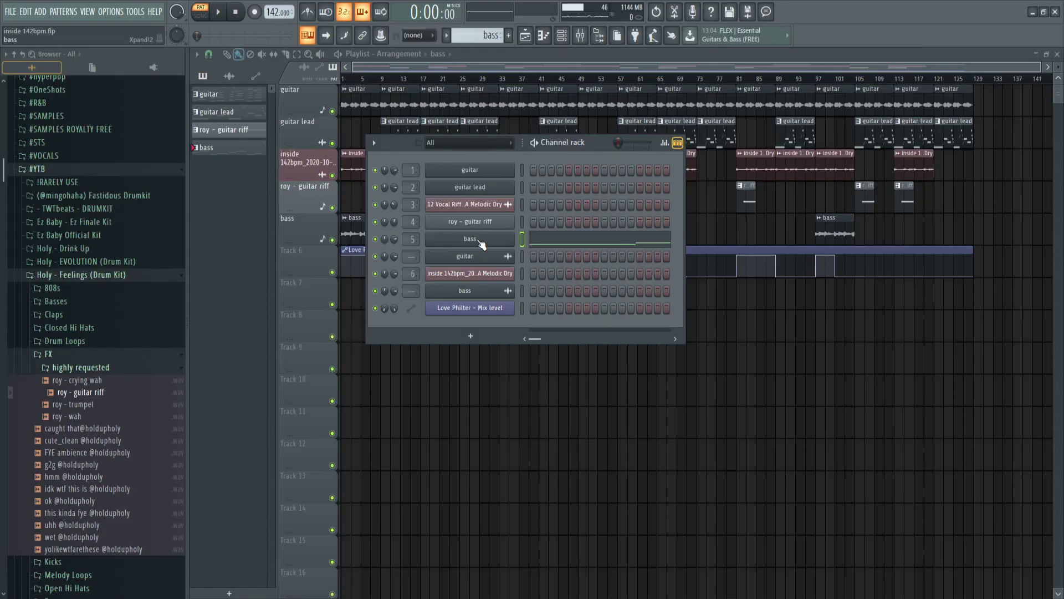
{"action": "left_click", "coordinate": [480, 243]}
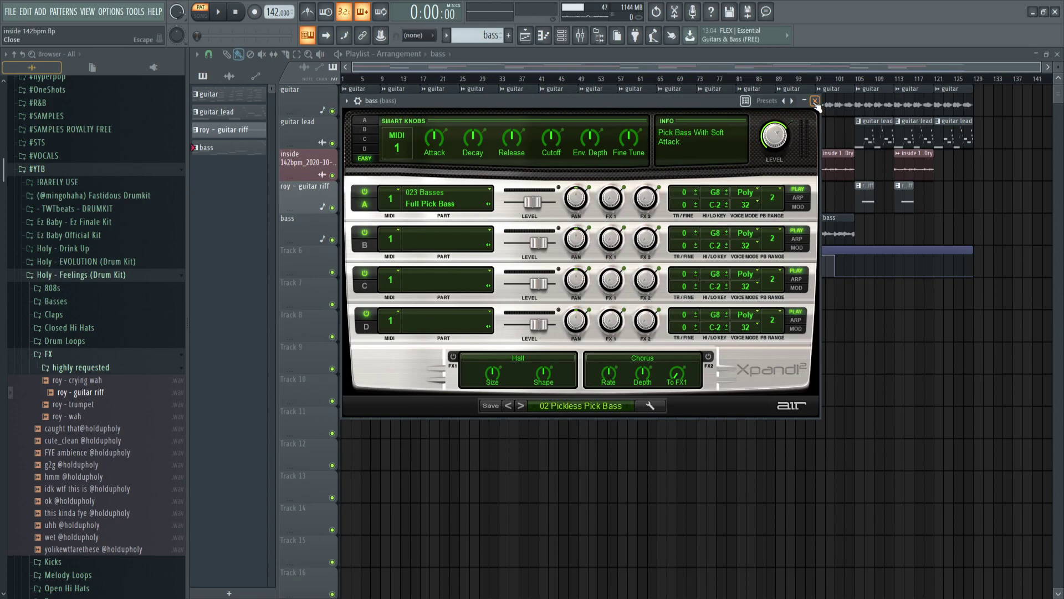
{"action": "left_click", "coordinate": [815, 101]}
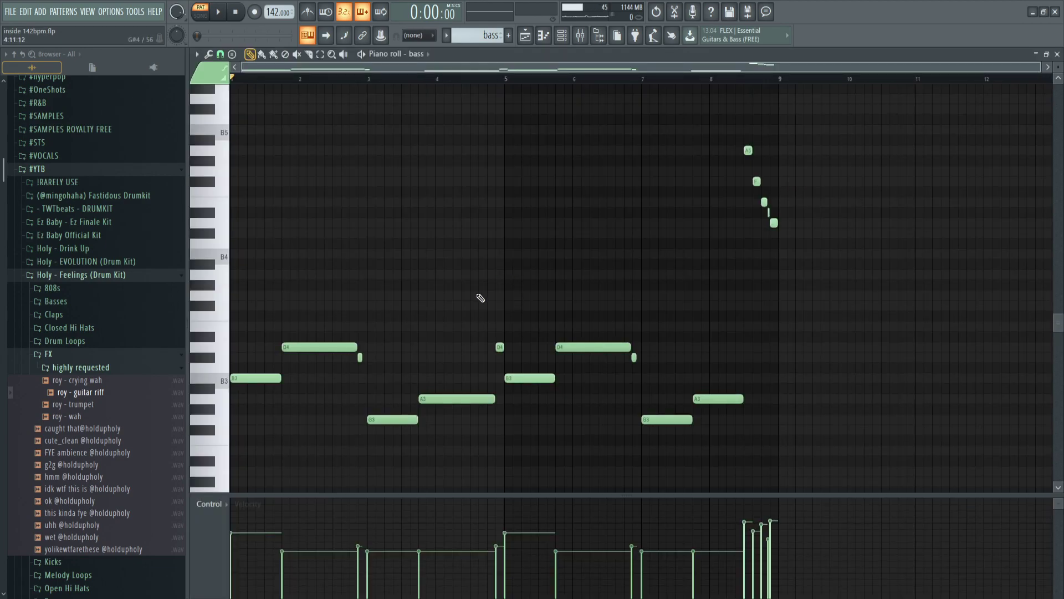
Review the bass notes across all eight bars in the piano roll and play the pattern.
{"action": "scroll", "coordinate": [432, 336], "scroll_direction": "down", "scroll_amount": 2}
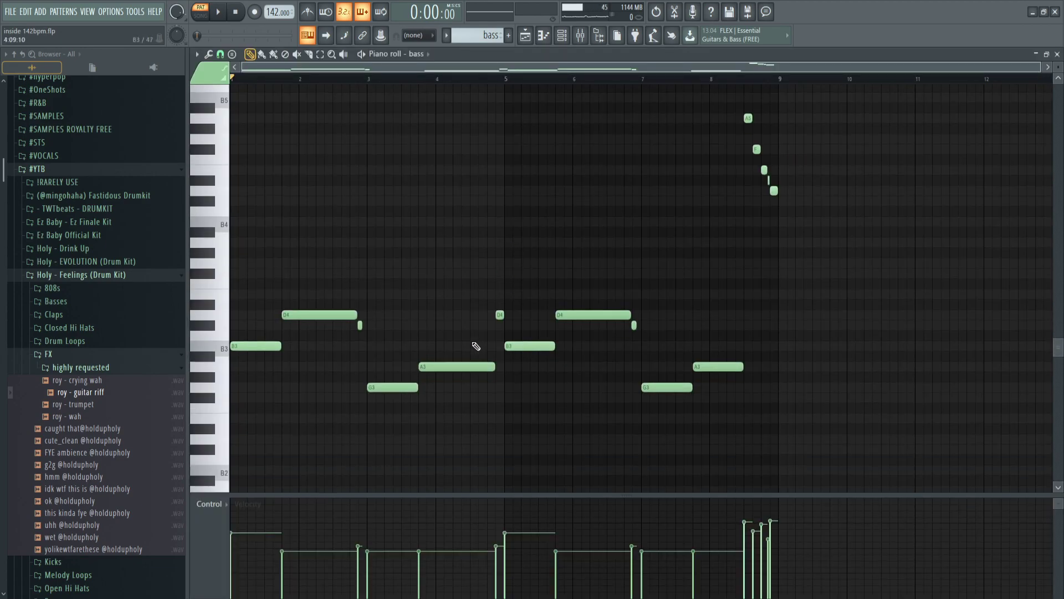
{"action": "scroll", "coordinate": [387, 311], "scroll_direction": "up", "scroll_amount": 3}
{"action": "left_click_drag", "start_coordinate": [382, 293], "coordinate": [406, 299]}
{"action": "scroll", "coordinate": [627, 319], "scroll_direction": "down", "scroll_amount": 2, "text": "ctrl"}
{"action": "scroll", "coordinate": [573, 347], "scroll_direction": "up", "scroll_amount": 3}
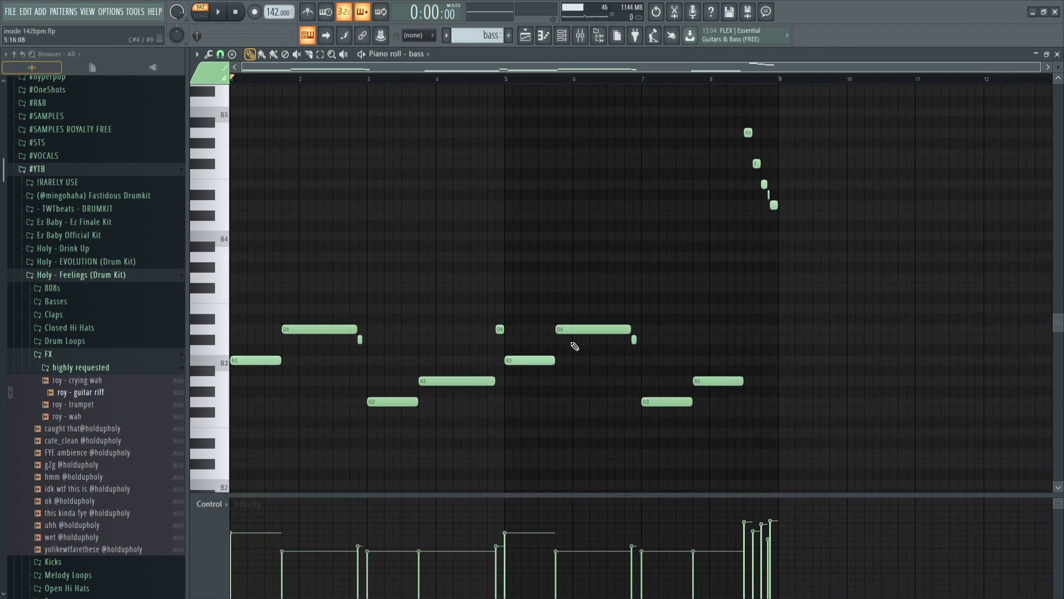
{"action": "key", "text": "space"}
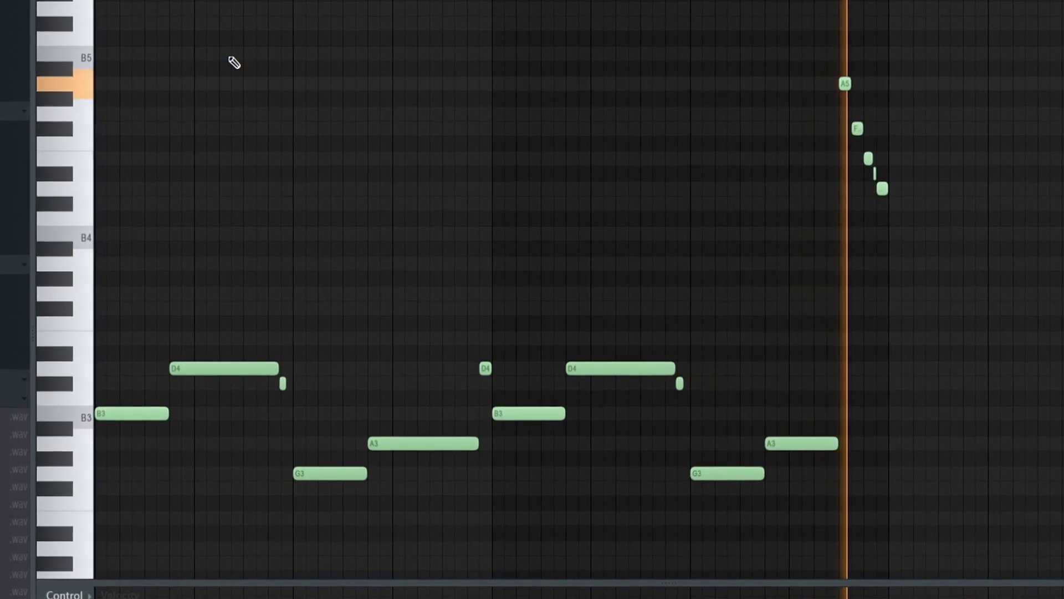
Select the high descending A5 to D5 notes that close the bass pattern in bar 8, then clear the selection.
{"action": "left_click_drag", "start_coordinate": [790, 248], "coordinate": [507, 101]}
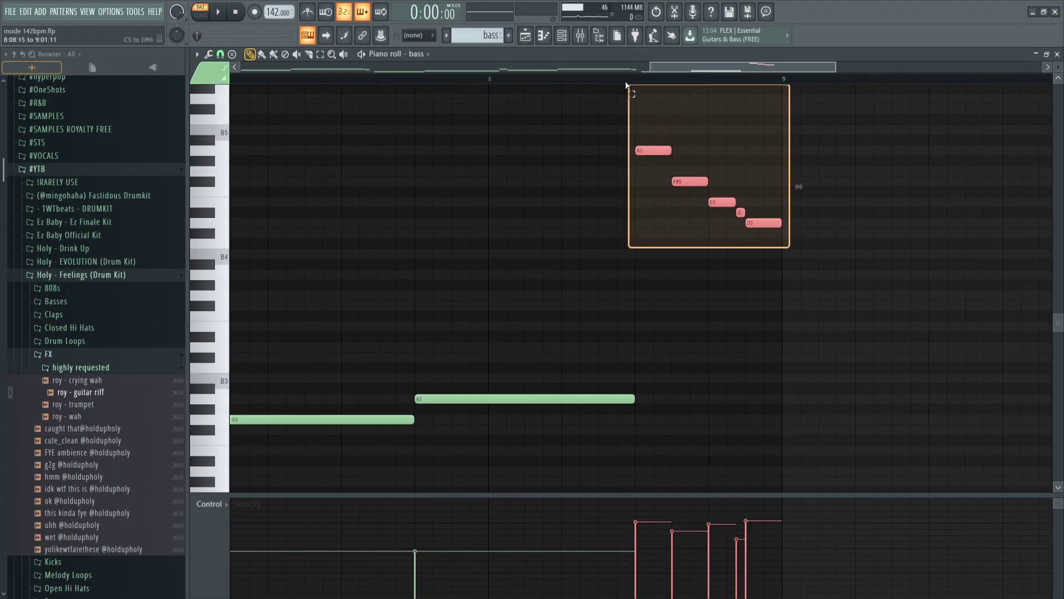
{"action": "scroll", "coordinate": [744, 233], "scroll_direction": "up", "scroll_amount": 3}
{"action": "left_click_drag", "start_coordinate": [814, 282], "coordinate": [543, 101]}
{"action": "scroll", "coordinate": [713, 226], "scroll_direction": "down", "scroll_amount": 5}
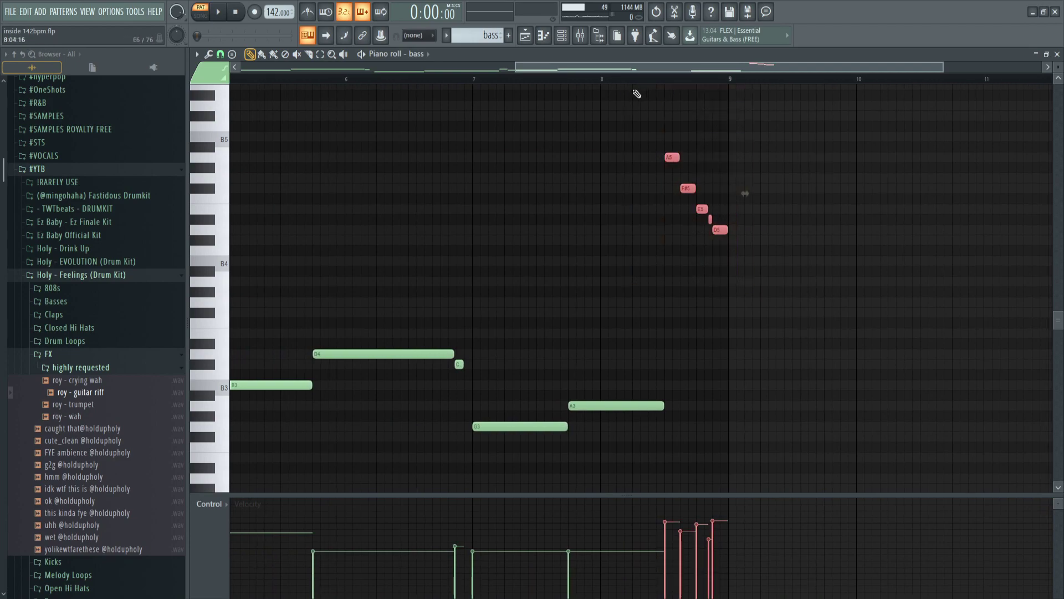
{"action": "scroll", "coordinate": [713, 228], "scroll_direction": "up", "scroll_amount": 4}
{"action": "left_click_drag", "start_coordinate": [789, 266], "coordinate": [591, 132]}
{"action": "scroll", "coordinate": [615, 197], "scroll_direction": "down", "scroll_amount": 5}
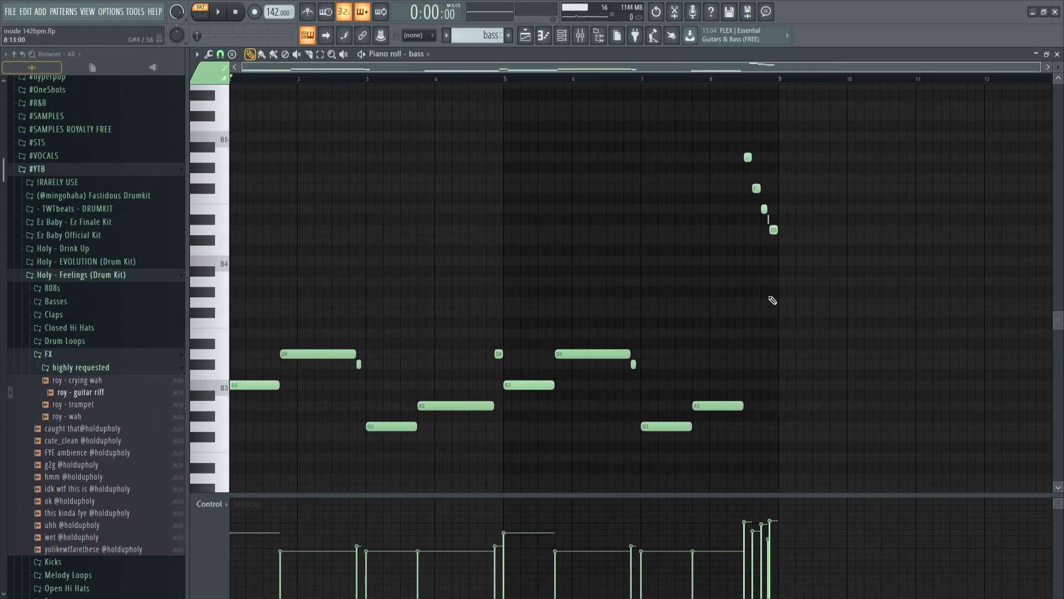
{"action": "scroll", "coordinate": [756, 299], "scroll_direction": "up", "scroll_amount": 3}
{"action": "scroll", "coordinate": [693, 171], "scroll_direction": "down", "scroll_amount": 3}
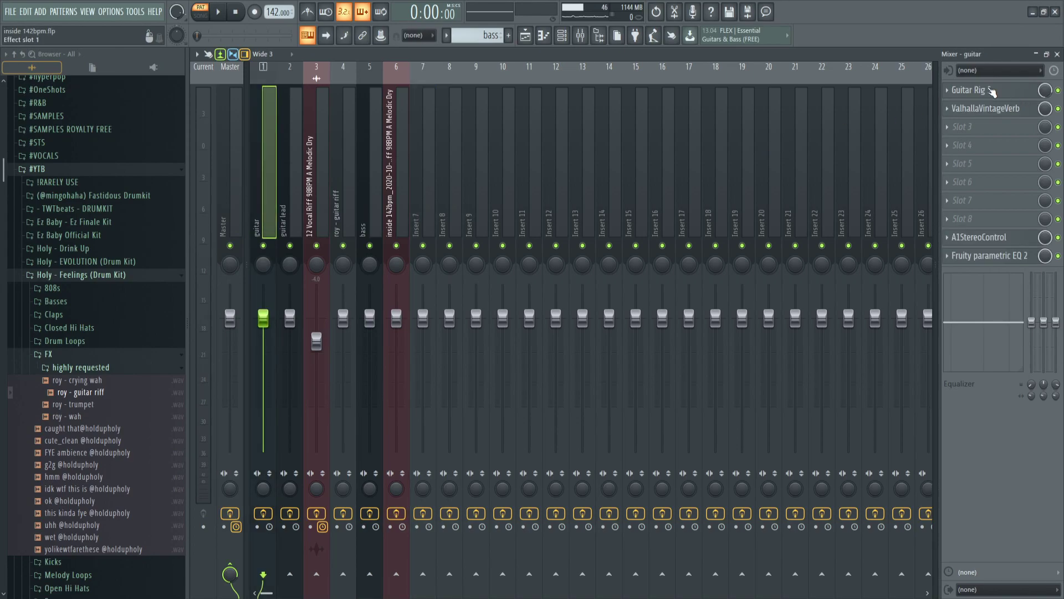
Inspect Guitar Rig 5 with its Jazz Amp Mono to Stereo preset and ValhallaVintageVerb on the guitar mixer track.
{"action": "left_click", "coordinate": [976, 90]}
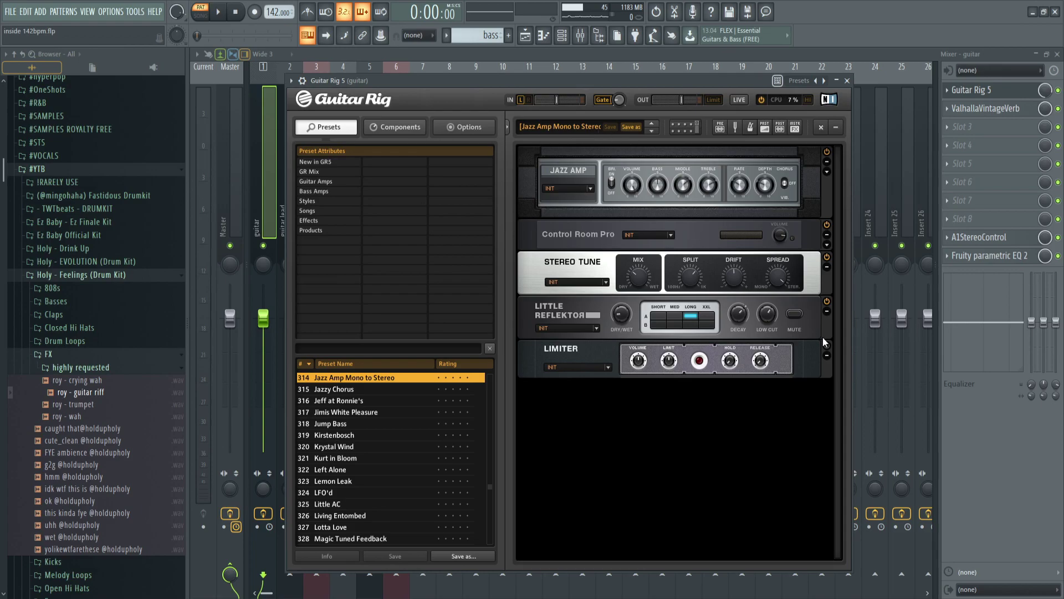
{"action": "key", "text": "Escape"}
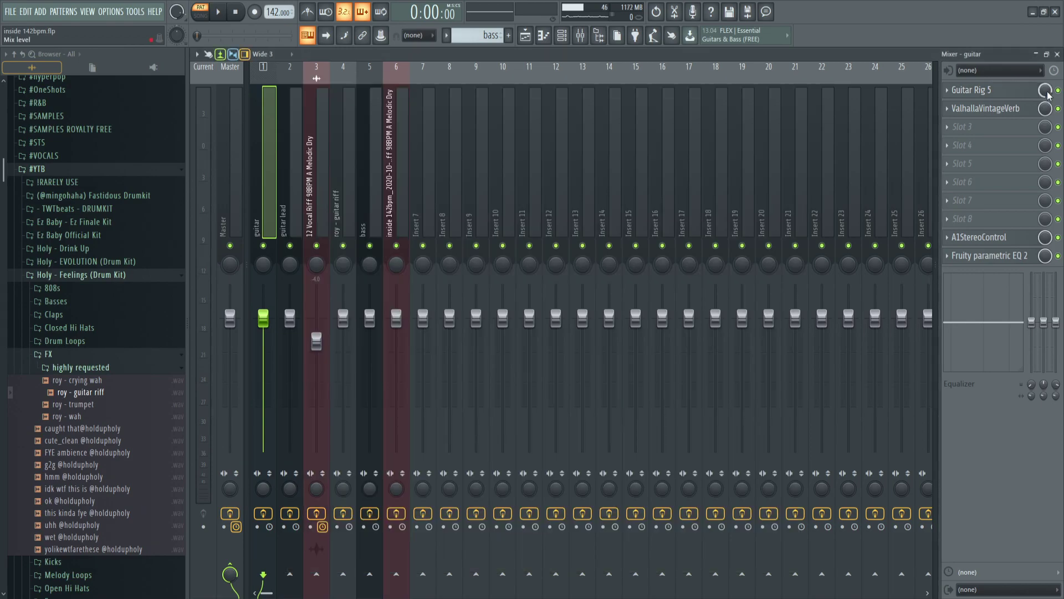
{"action": "left_click", "coordinate": [998, 108]}
{"action": "left_click_drag", "start_coordinate": [524, 180], "coordinate": [504, 136]}
Inspect A1StereoControl and the Fruity parametric EQ 2 on the guitar mixer track.
{"action": "left_click", "coordinate": [993, 237]}
{"action": "left_click", "coordinate": [997, 258]}
{"action": "left_click", "coordinate": [992, 255]}
{"action": "left_click_drag", "start_coordinate": [467, 181], "coordinate": [472, 189]}
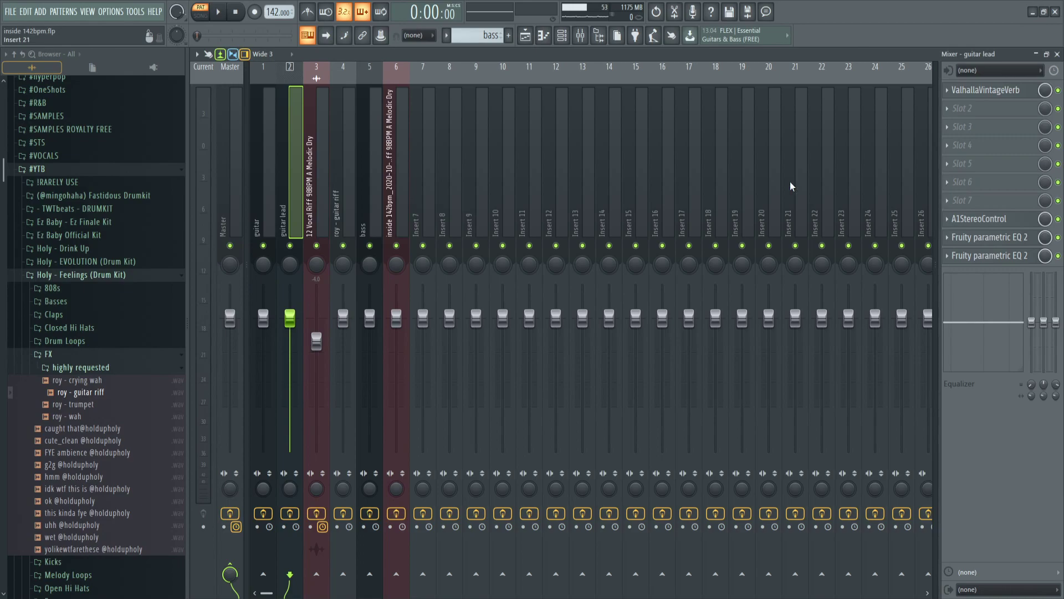
Inspect ValhallaVintageVerb, A1StereoControl and both Fruity parametric EQ 2 effects on the guitar lead mixer track.
{"action": "left_click", "coordinate": [980, 90]}
{"action": "left_click", "coordinate": [976, 90]}
{"action": "left_click", "coordinate": [979, 218]}
{"action": "left_click_drag", "start_coordinate": [484, 171], "coordinate": [489, 145]}
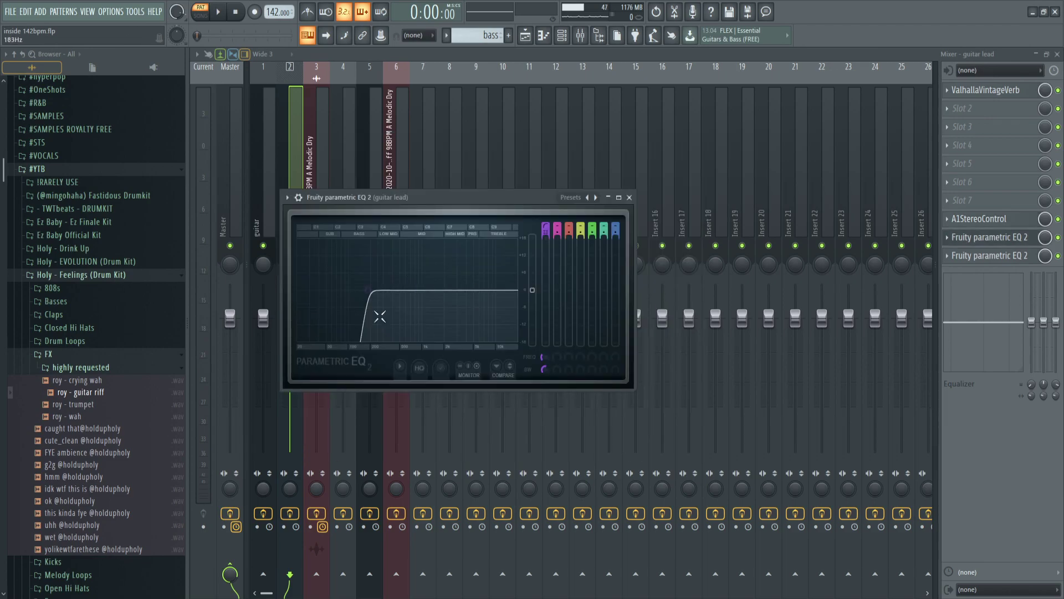
{"action": "left_click", "coordinate": [990, 237]}
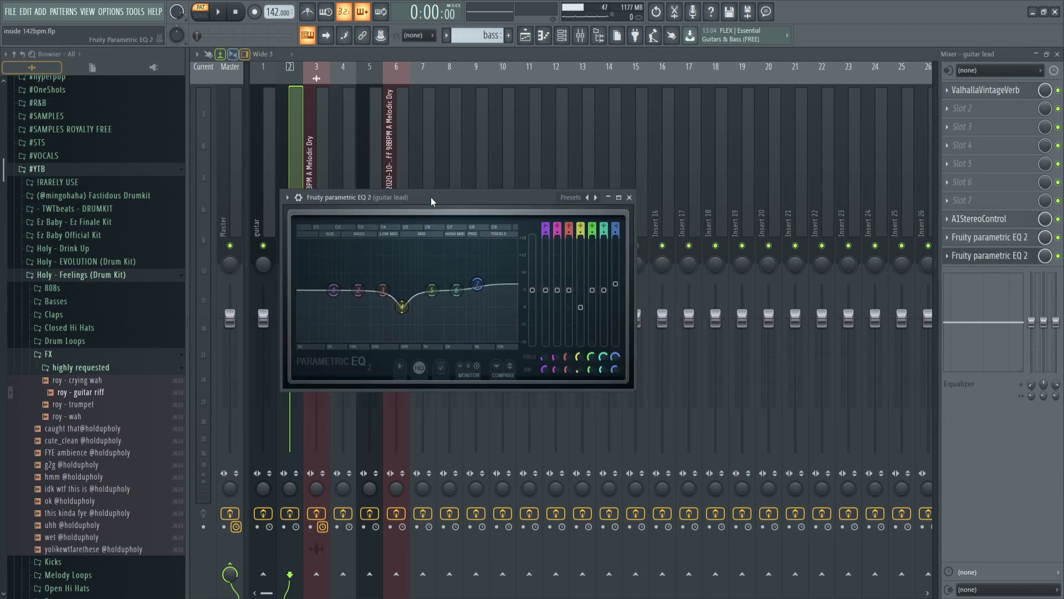
{"action": "left_click_drag", "start_coordinate": [433, 198], "coordinate": [515, 204]}
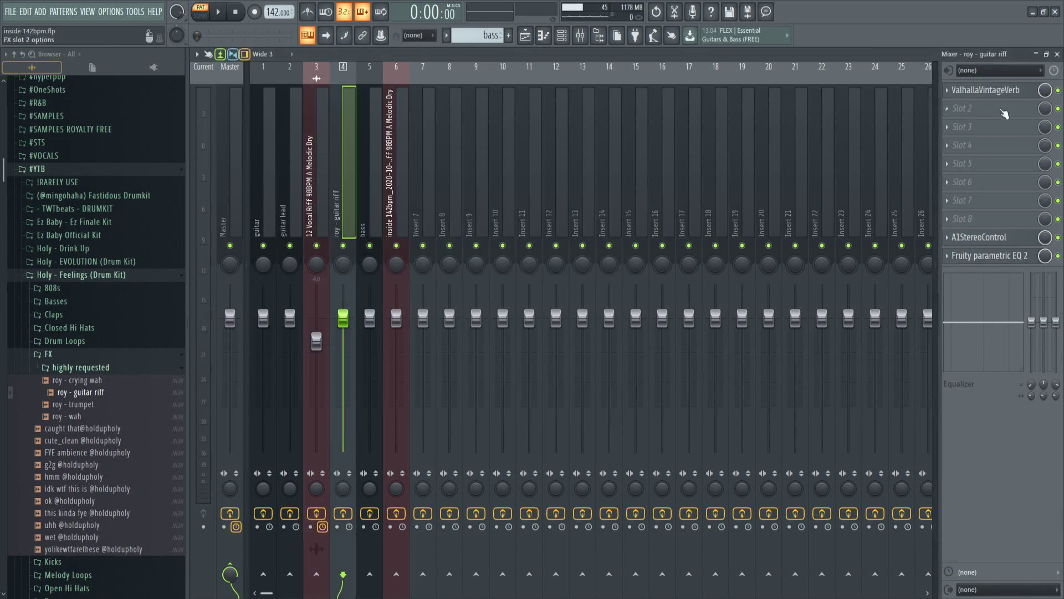
Inspect ValhallaVintageVerb on the roy - guitar riff mixer track and both Fruity parametric EQ 2 effects on the bass track.
{"action": "left_click", "coordinate": [998, 88]}
{"action": "left_click", "coordinate": [754, 152]}
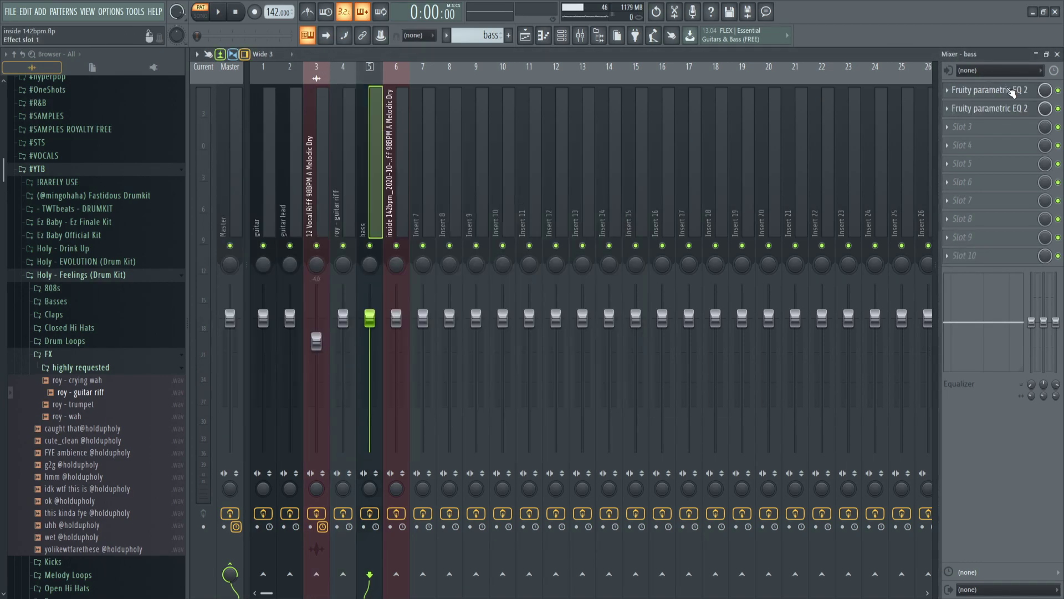
{"action": "left_click", "coordinate": [1002, 89]}
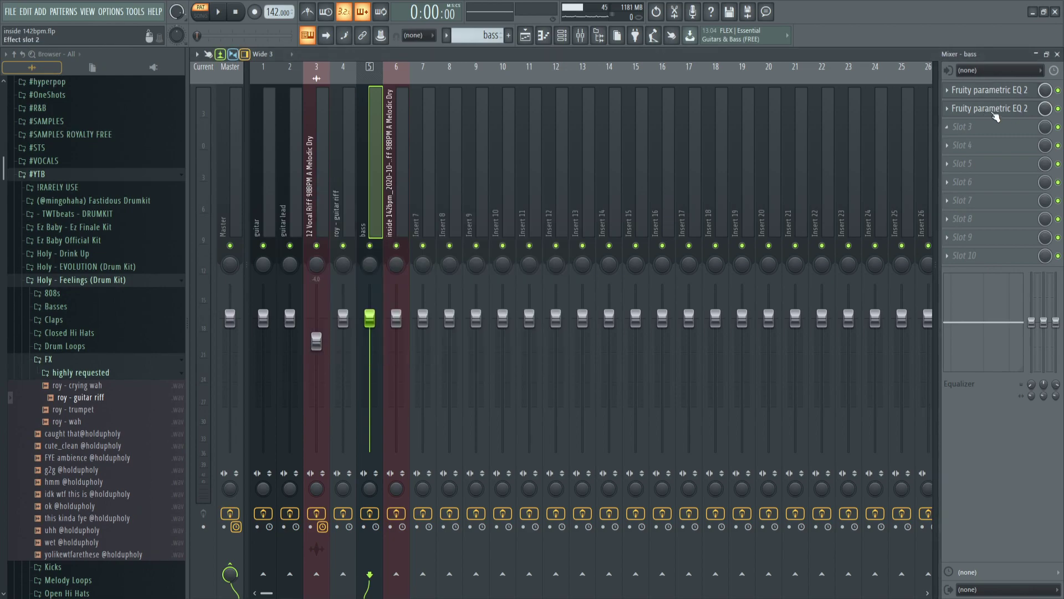
{"action": "left_click", "coordinate": [996, 111]}
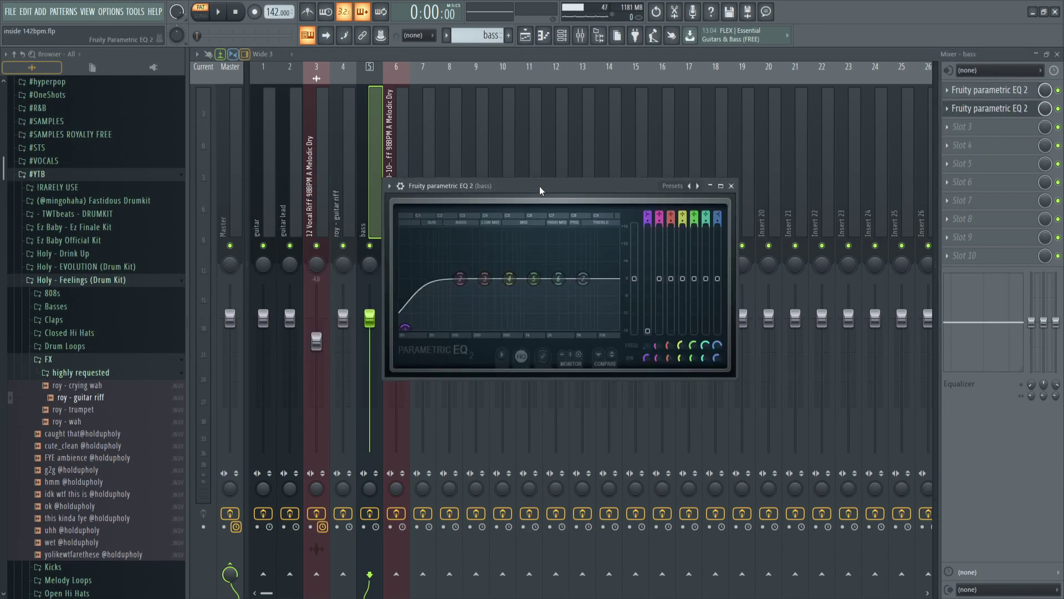
{"action": "left_click_drag", "start_coordinate": [540, 187], "coordinate": [540, 180]}
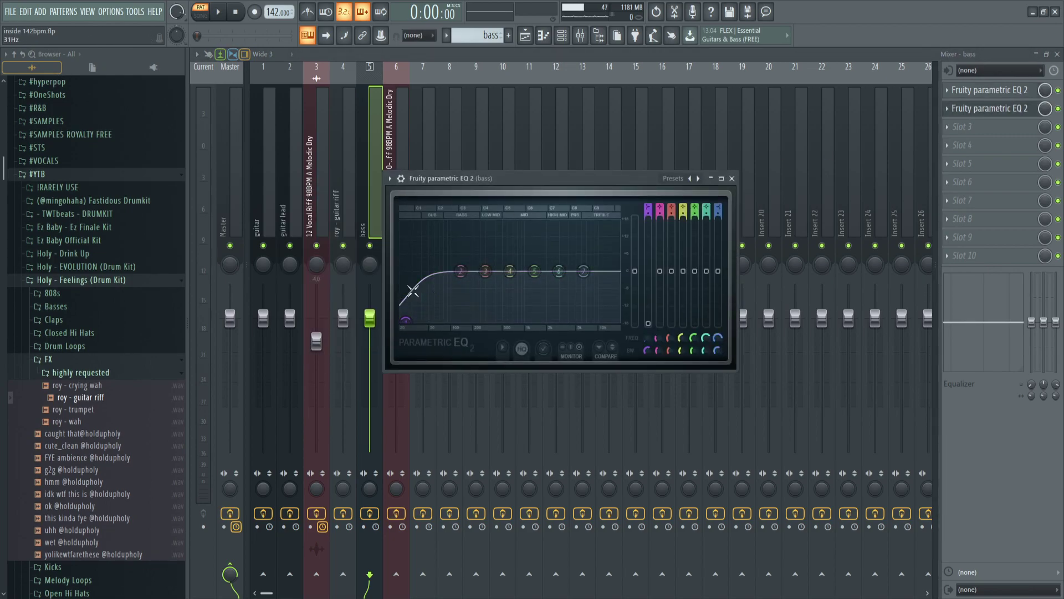
Show the playlist arrangement and play the full song from the beginning.
{"action": "key", "text": "F5"}
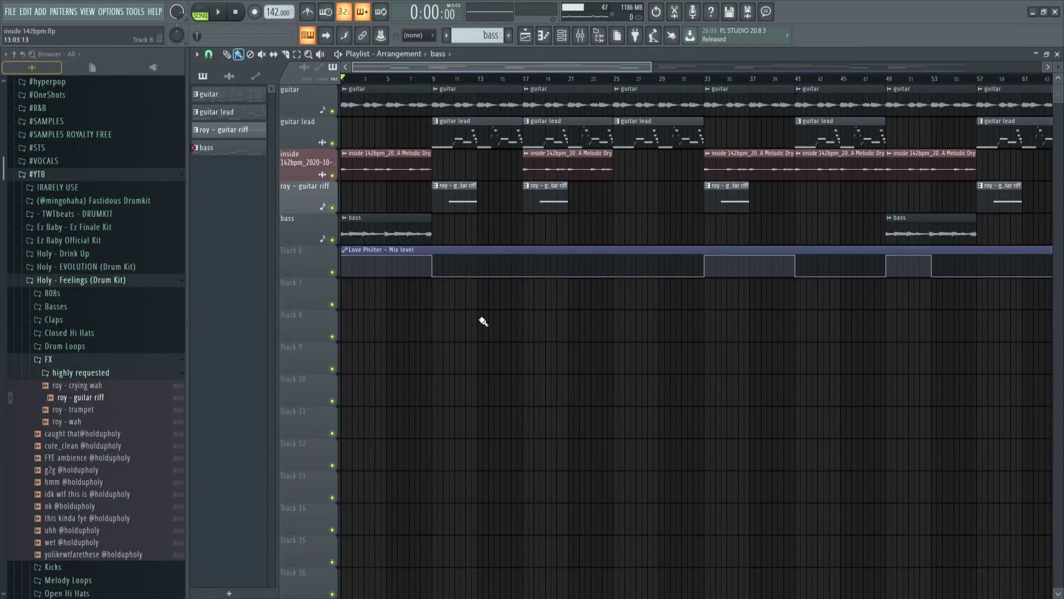
{"action": "key", "text": "space"}
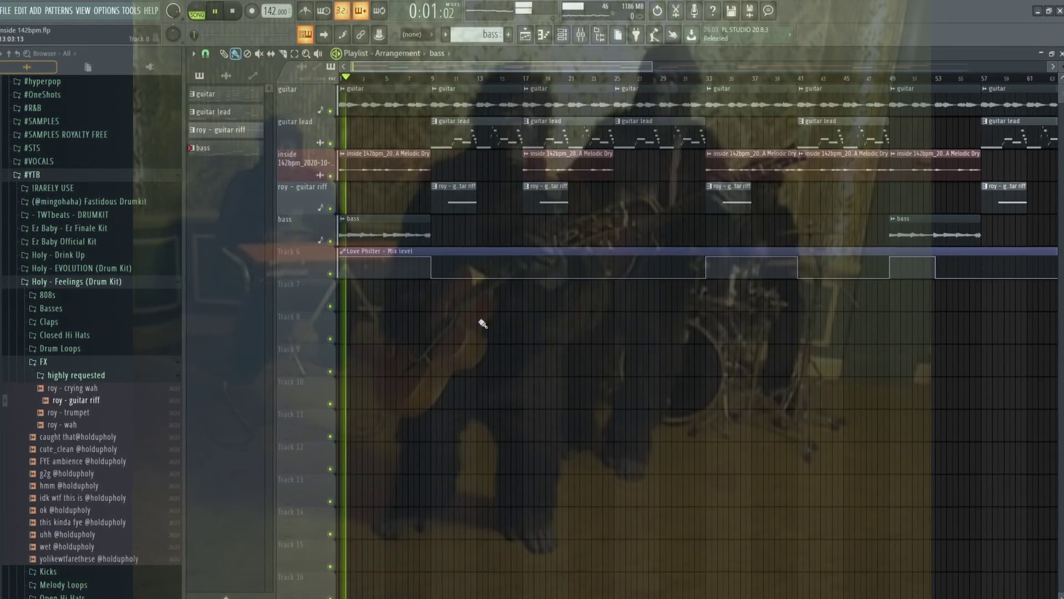